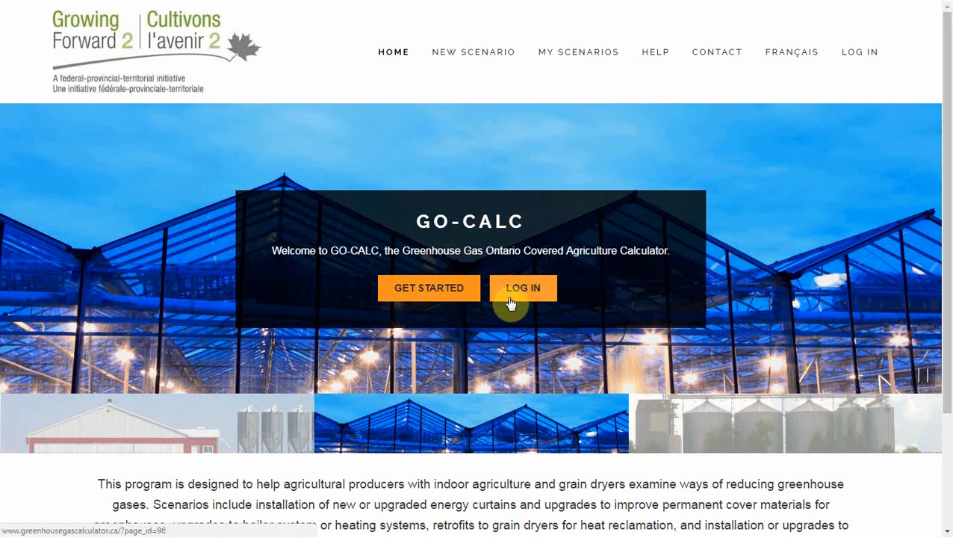
# - Open the account creation form and look at its email address and password fields
pyautogui.click(448, 297)
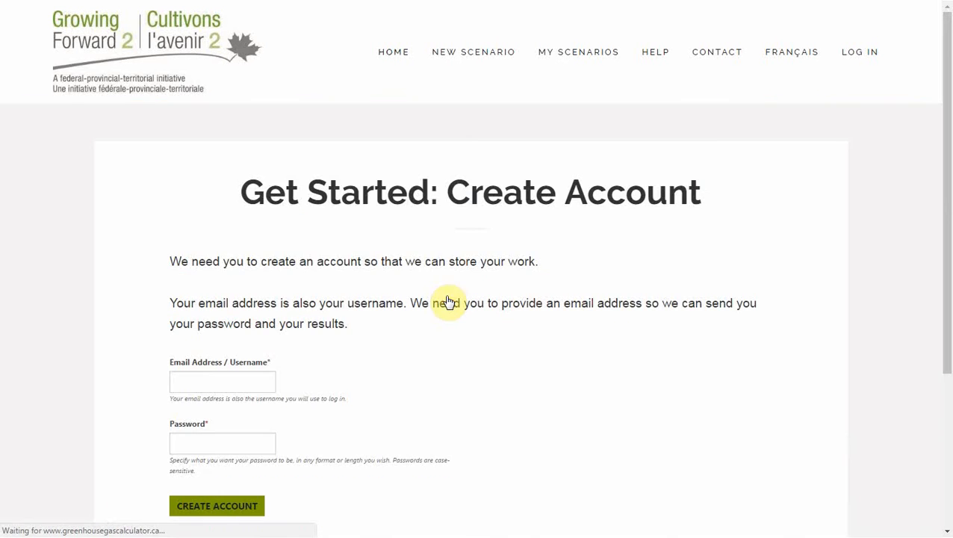
pyautogui.click(246, 380)
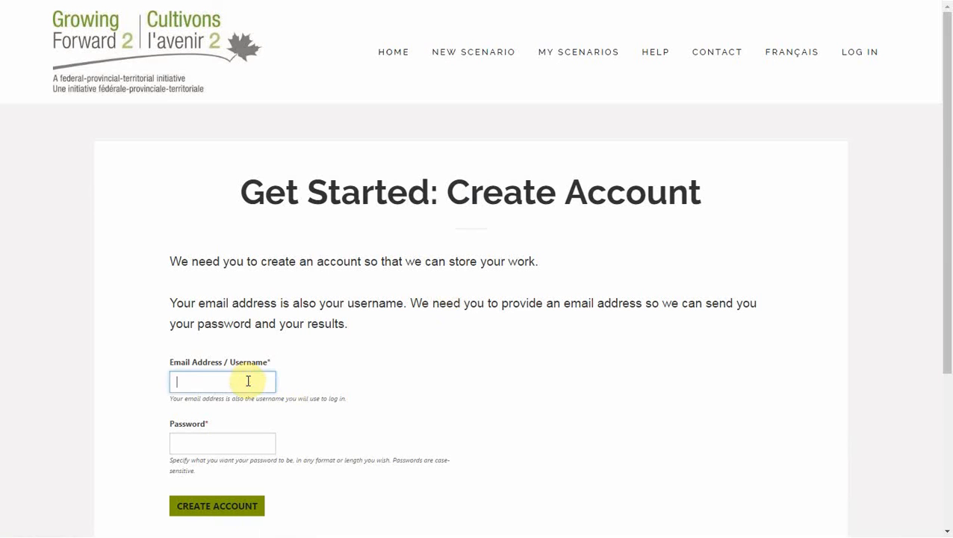
pyautogui.click(242, 438)
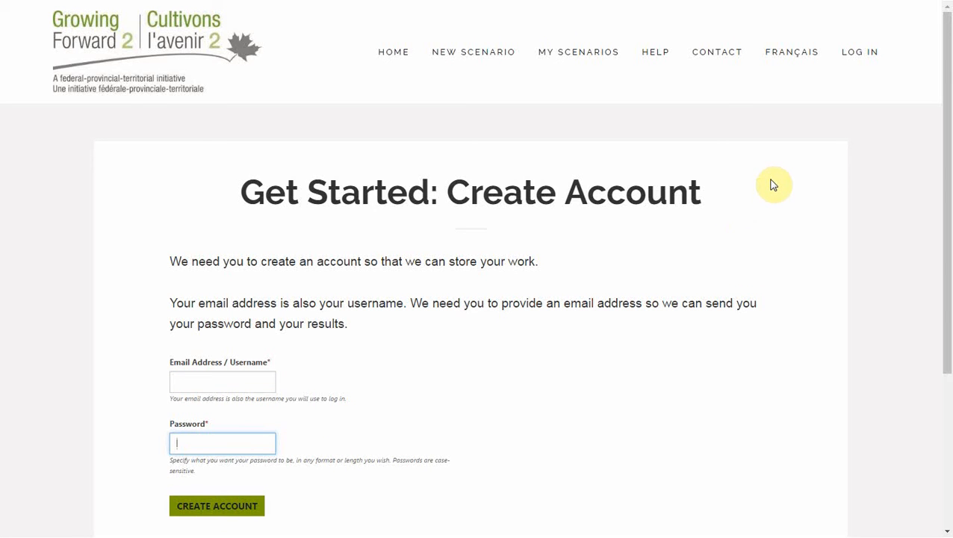
# - Log in to the existing account and start a new scenario named "Test Scenario 1"
pyautogui.click(863, 61)
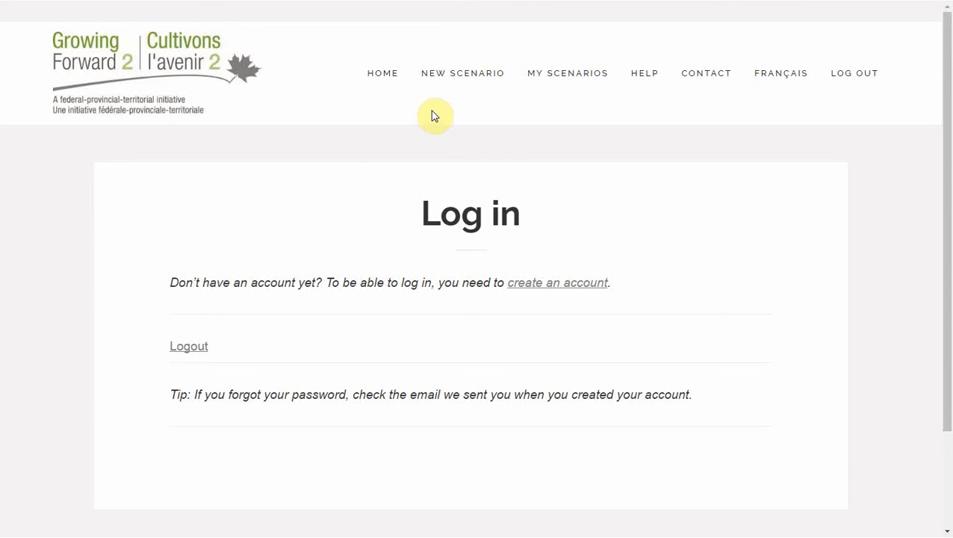
pyautogui.click(478, 80)
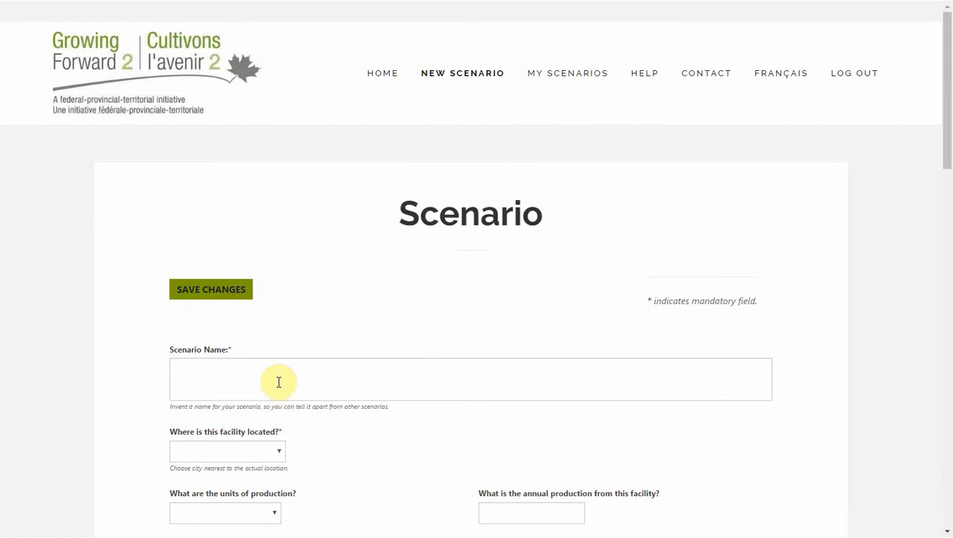
pyautogui.click(278, 381)
pyautogui.write('Tes')
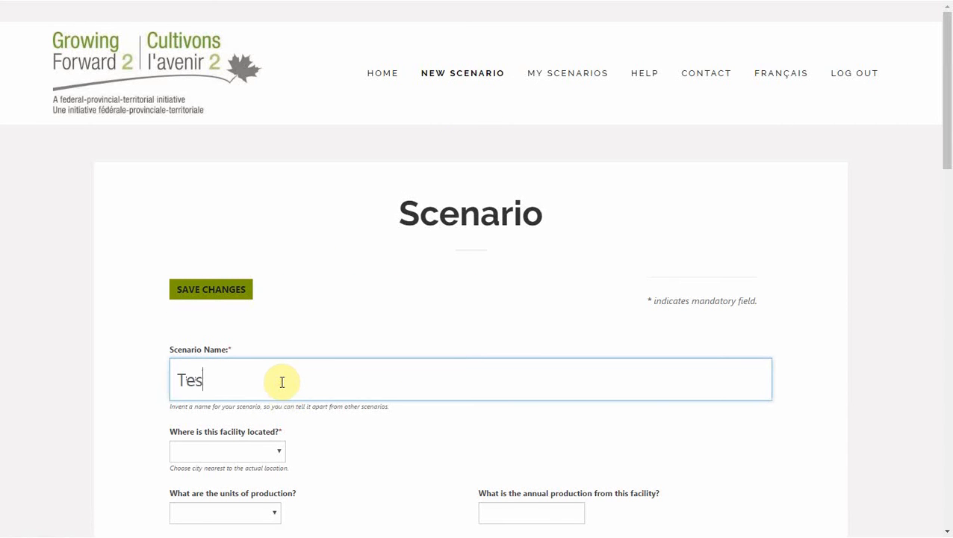
pyautogui.write('t Scenario 1')
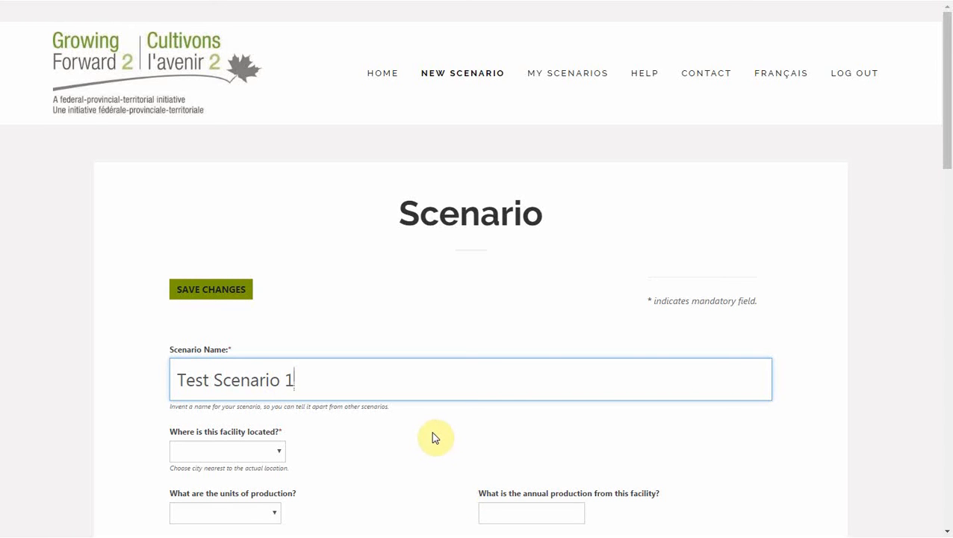
# - Examine the available choices for the facility's location and its units of production
pyautogui.press('Tab')
pyautogui.scroll(-1, 433, 434)
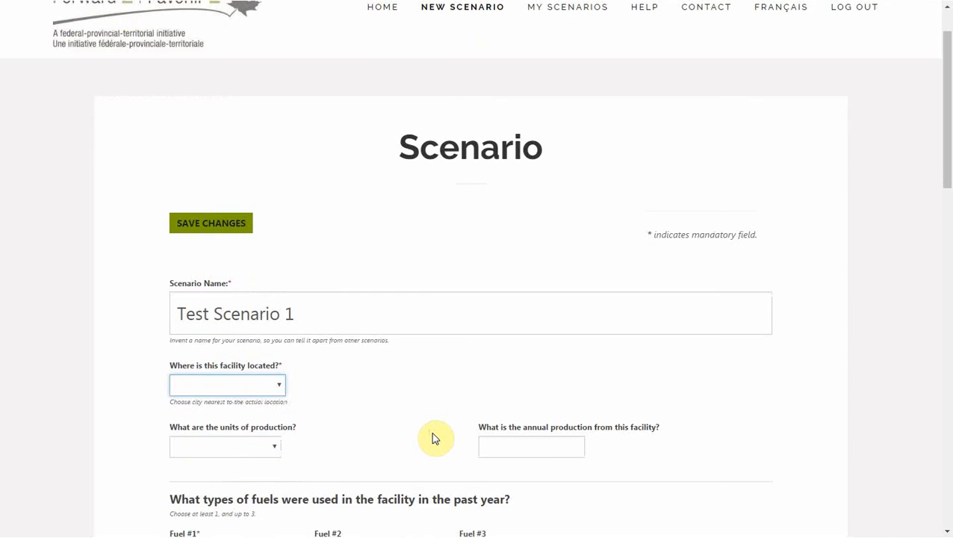
pyautogui.scroll(-1, 435, 438)
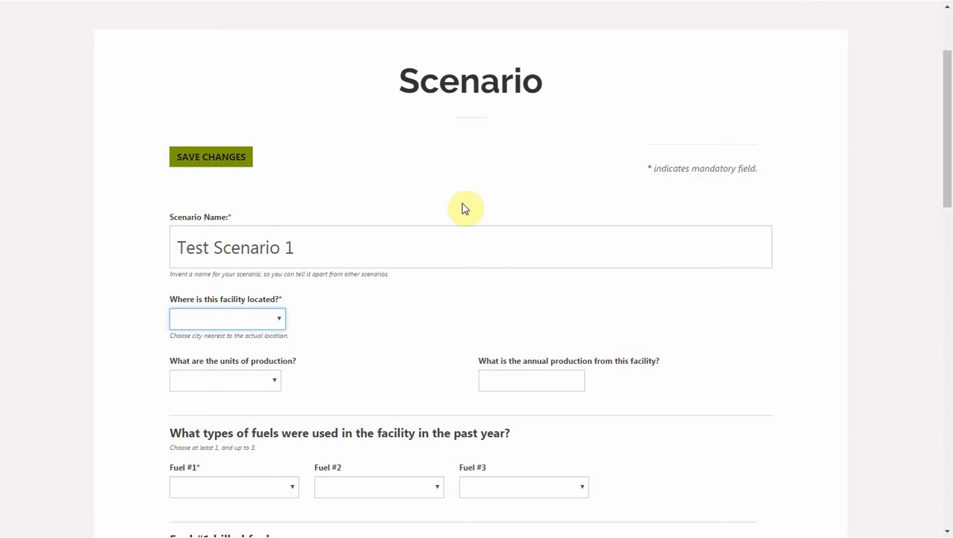
pyautogui.click(274, 325)
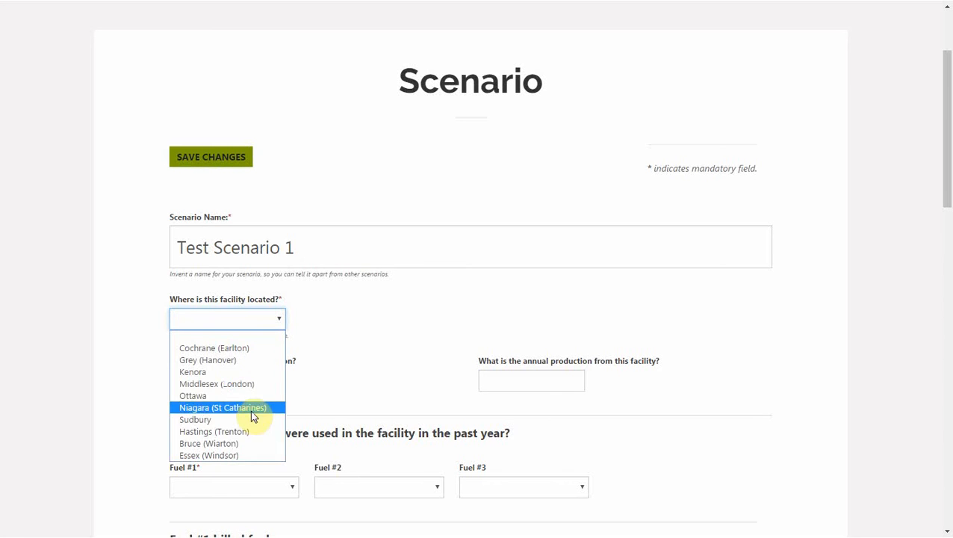
pyautogui.click(269, 326)
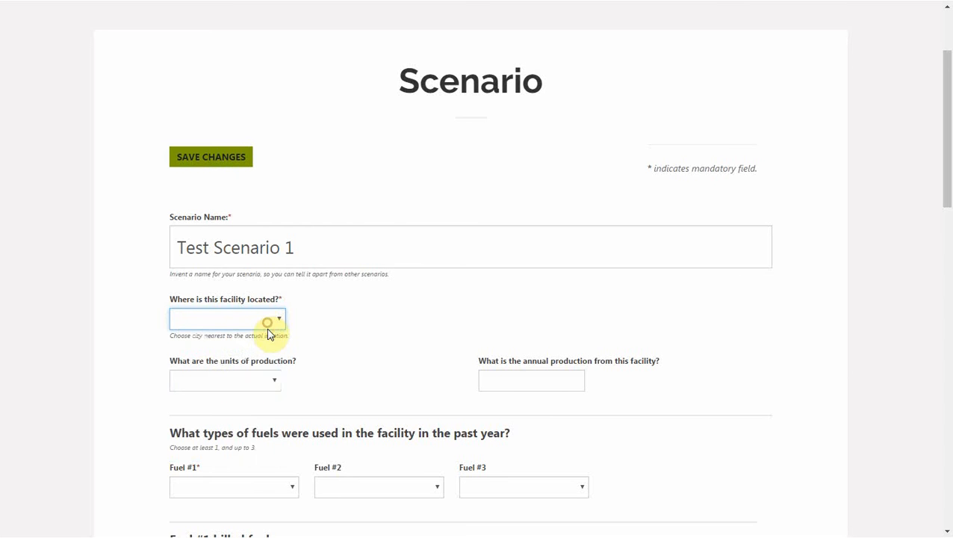
pyautogui.click(269, 379)
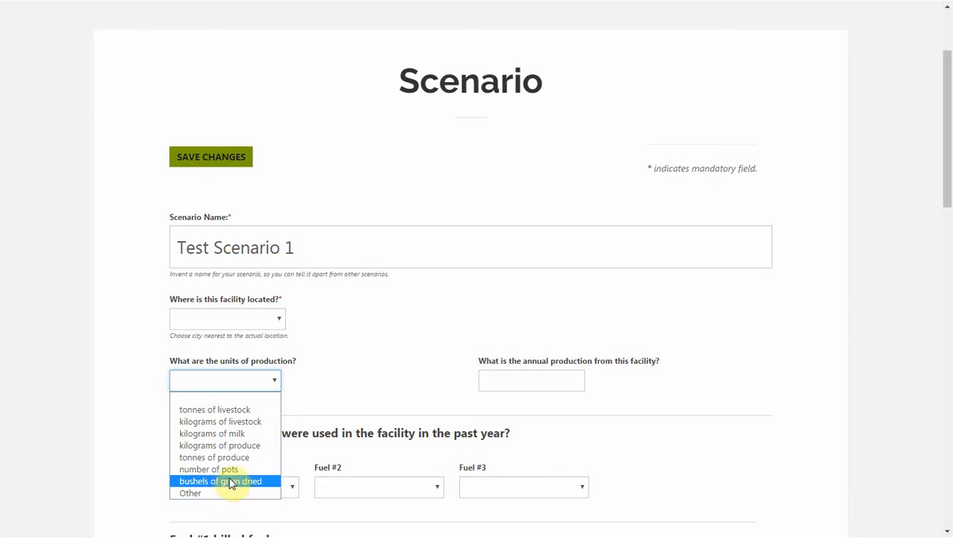
pyautogui.click(270, 385)
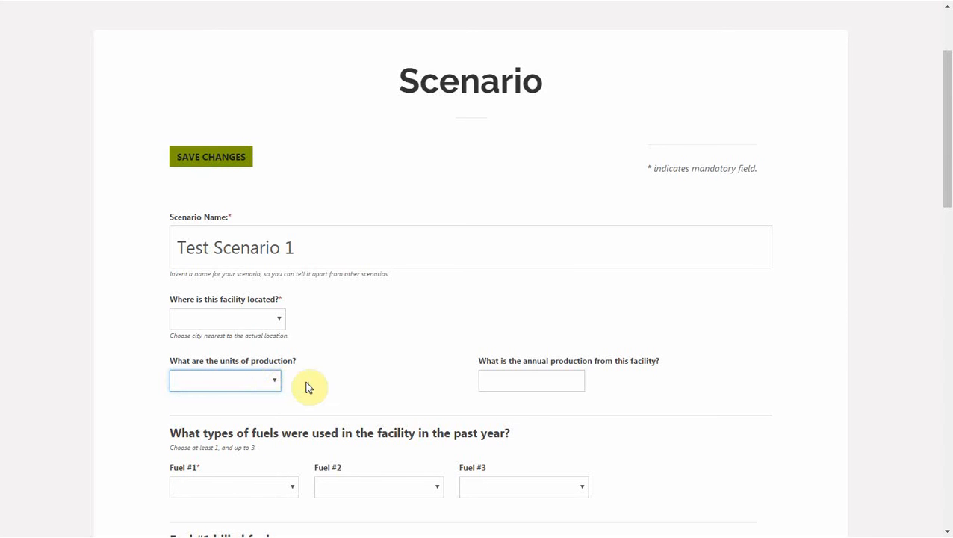
# - Set the facility location to Essex (Windsor) and its annual production to 2000000 kilograms of produce
pyautogui.click(282, 327)
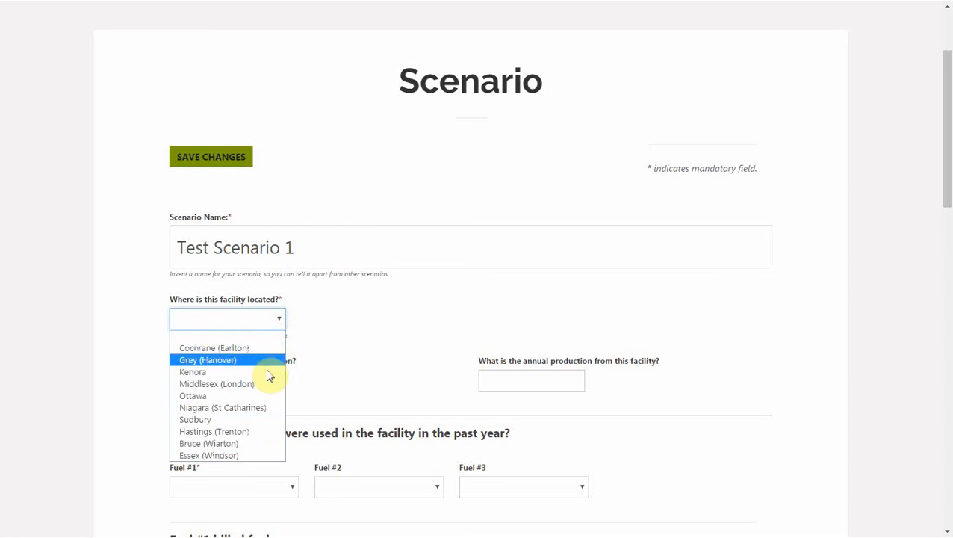
pyautogui.click(247, 456)
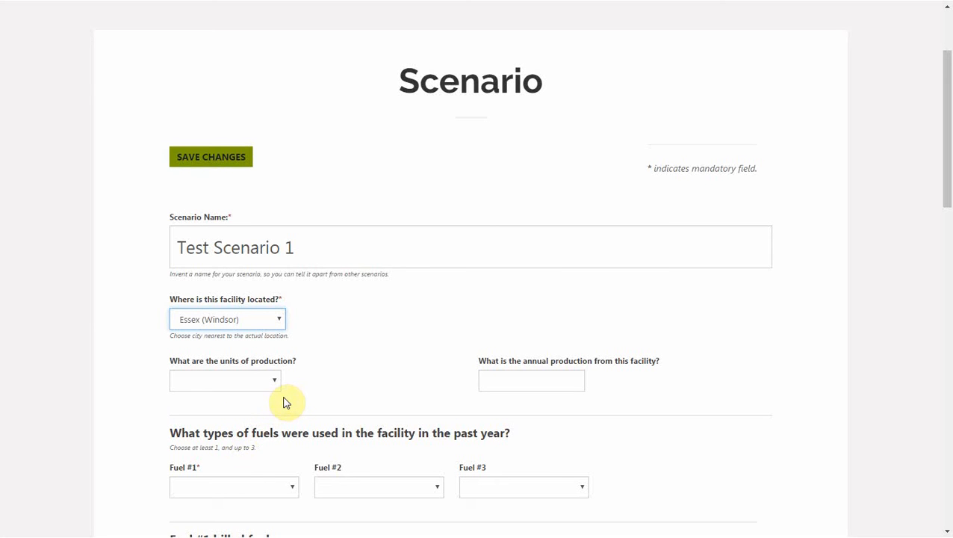
pyautogui.click(224, 382)
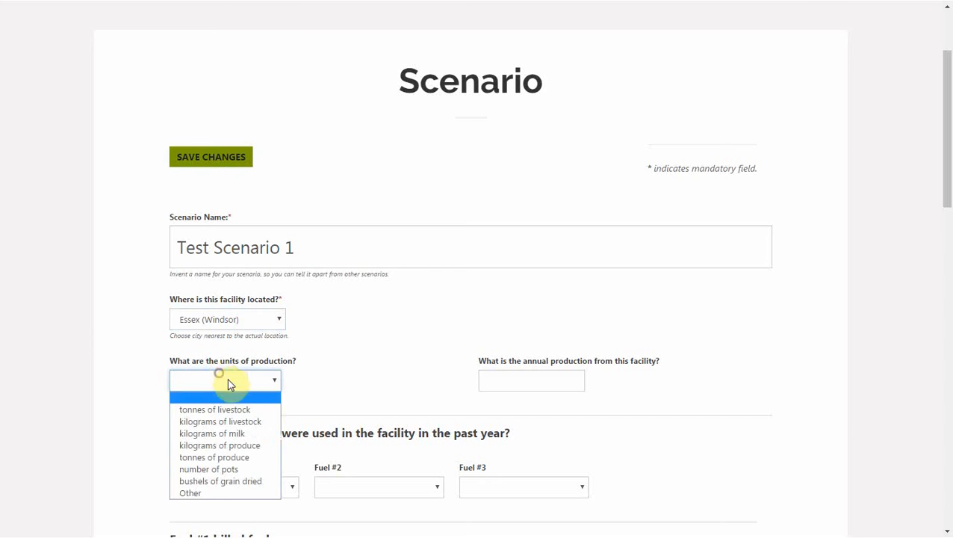
pyautogui.click(243, 445)
pyautogui.click(516, 381)
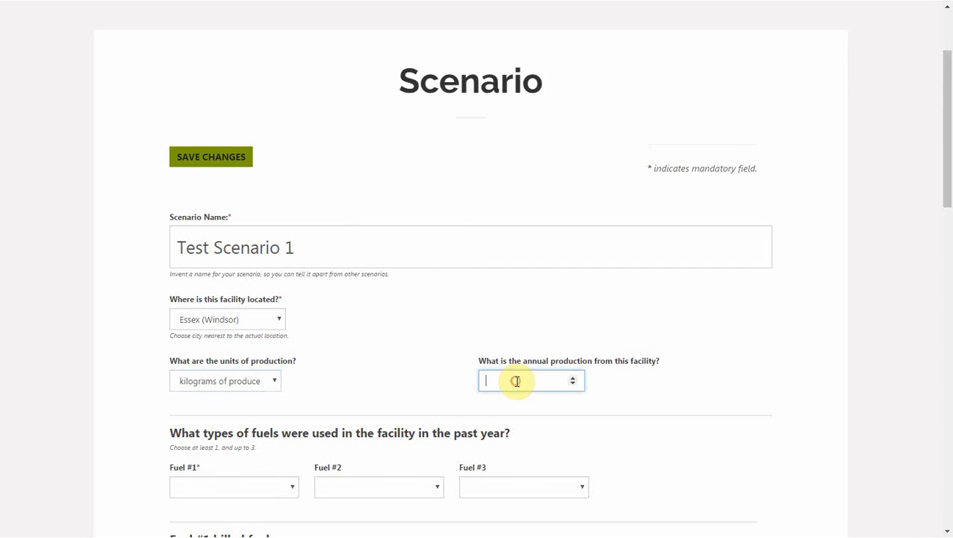
pyautogui.write('2000000')
pyautogui.click(80, 339)
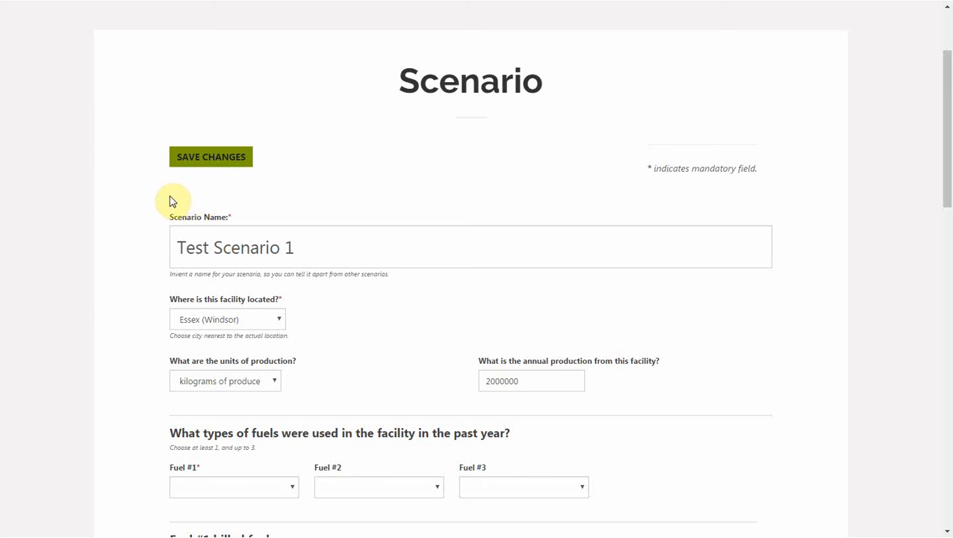
pyautogui.click(119, 257)
# - Choose Natural Gas (cubic metres) as Fuel #1 used in the facility in the past year
pyautogui.scroll(-5, 119, 269)
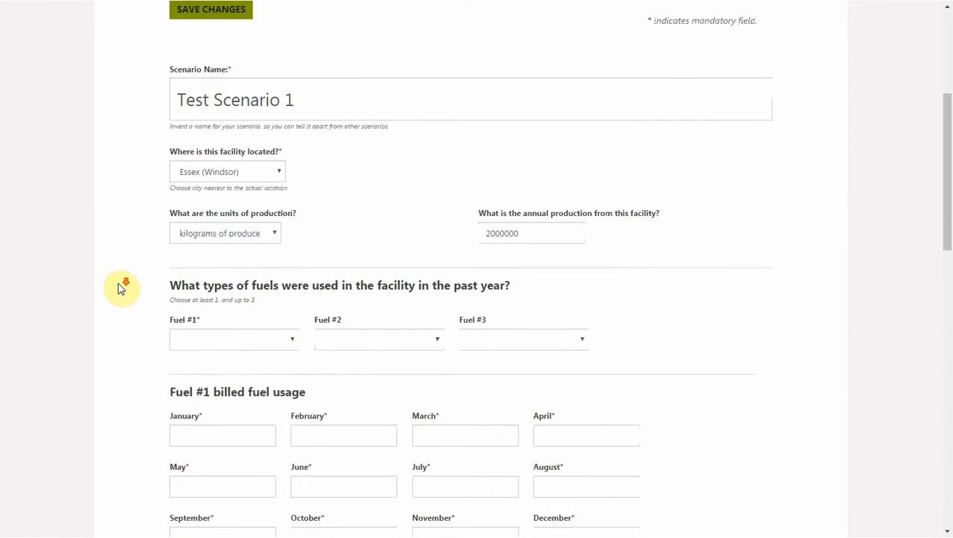
pyautogui.scroll(-1, 120, 293)
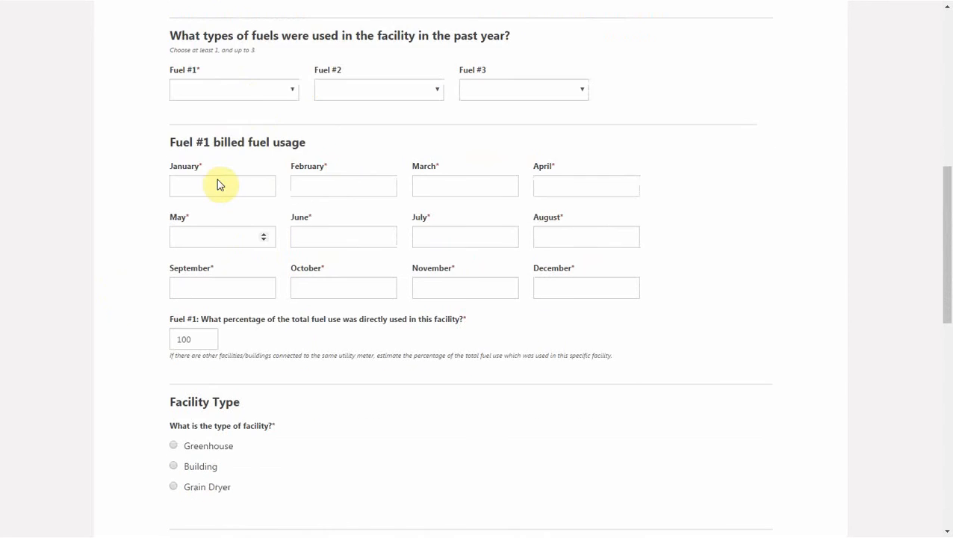
pyautogui.click(255, 93)
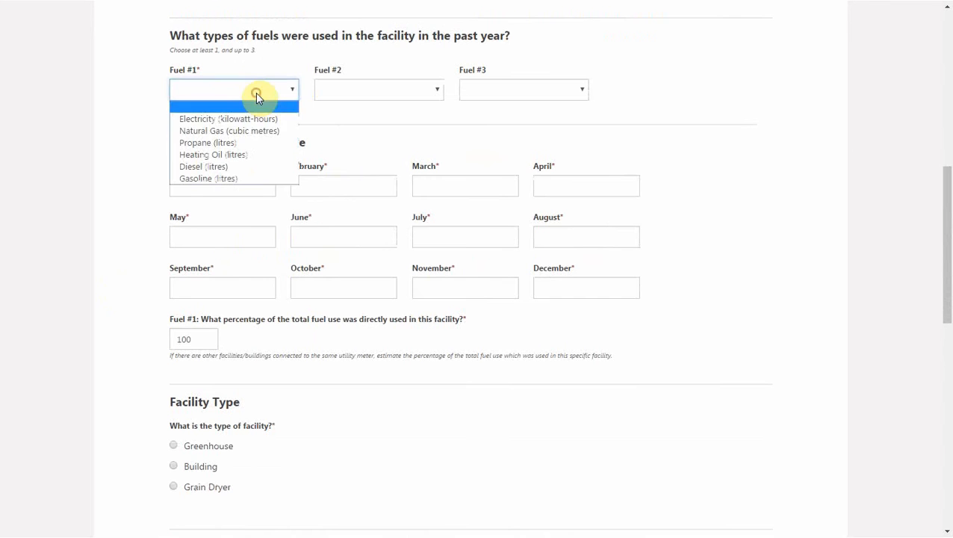
pyautogui.click(255, 132)
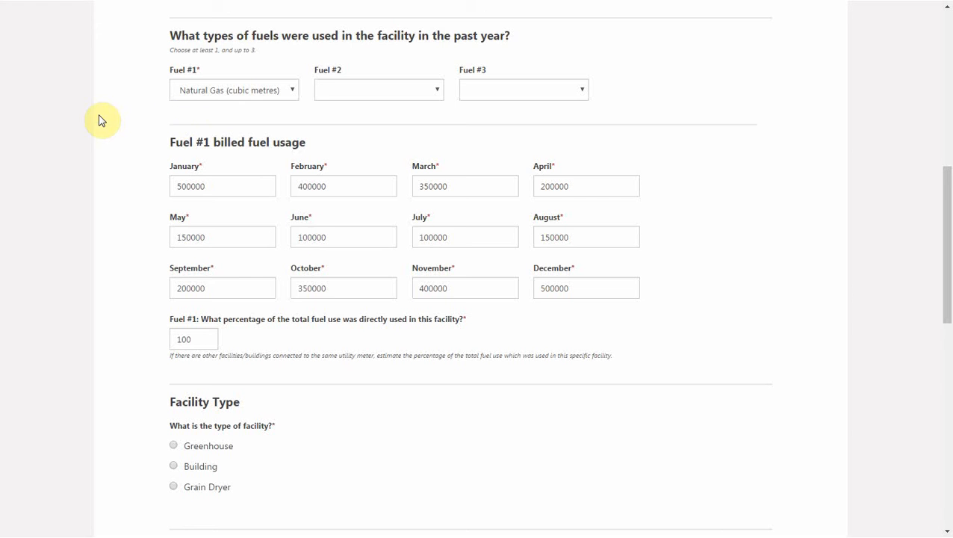
# - Review the general scenario details, the monthly billed usage of Fuel #1 and the percentage of it used in this facility
pyautogui.scroll(8, 105, 146)
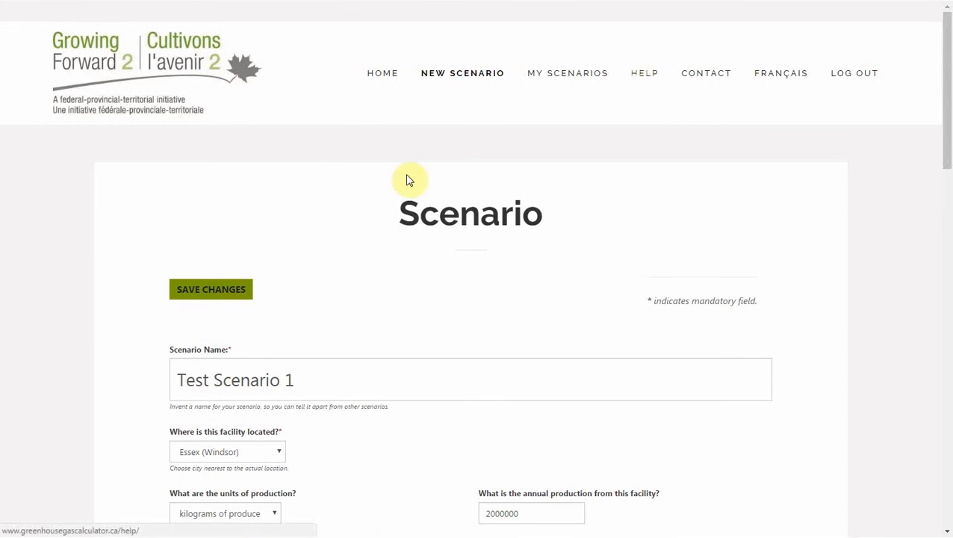
pyautogui.scroll(-3, 98, 349)
pyautogui.scroll(-4, 102, 348)
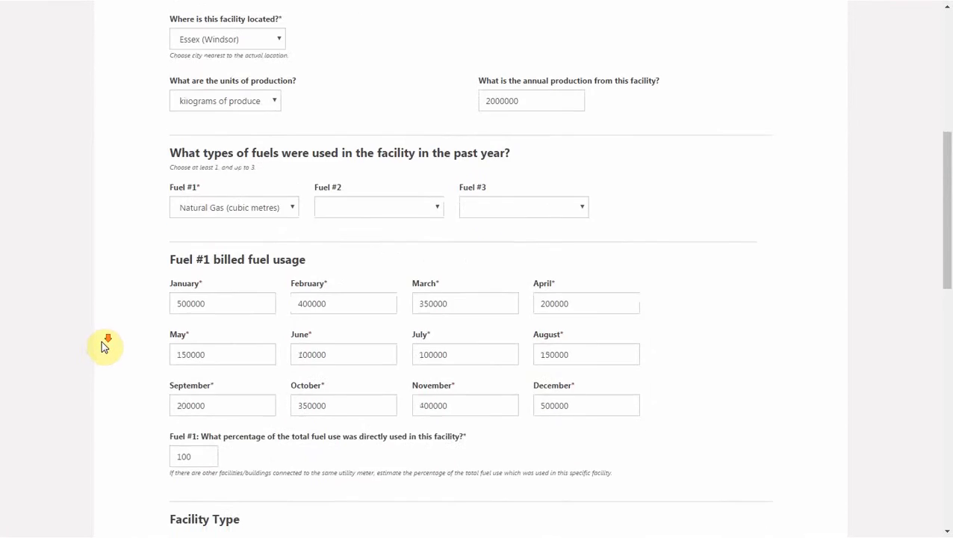
pyautogui.scroll(1, 110, 338)
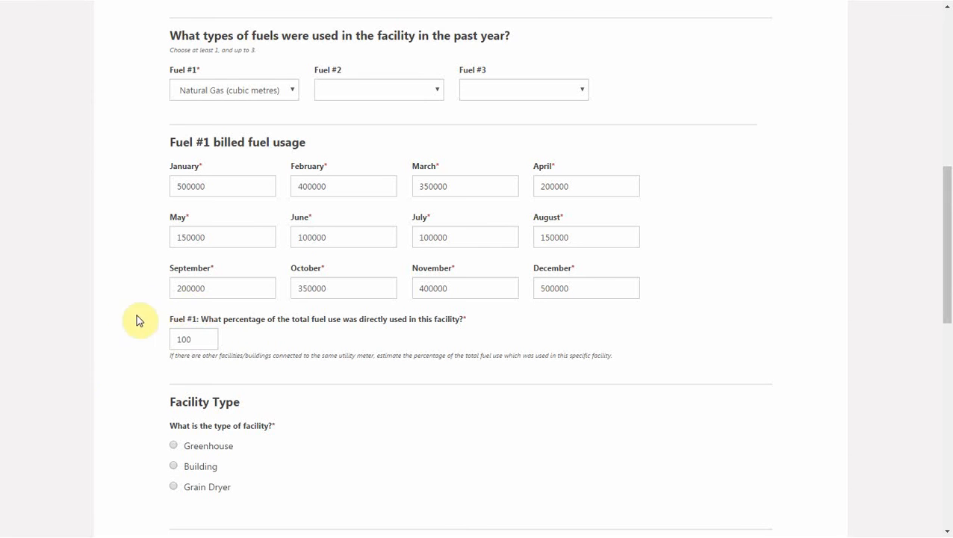
pyautogui.moveTo(191, 340); pyautogui.dragTo(144, 351)
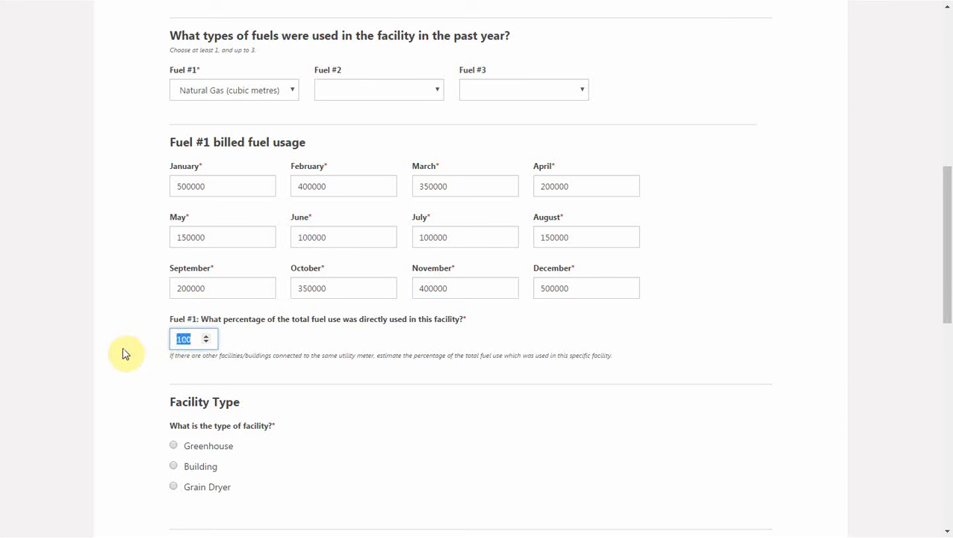
pyautogui.click(179, 340)
pyautogui.click(260, 351)
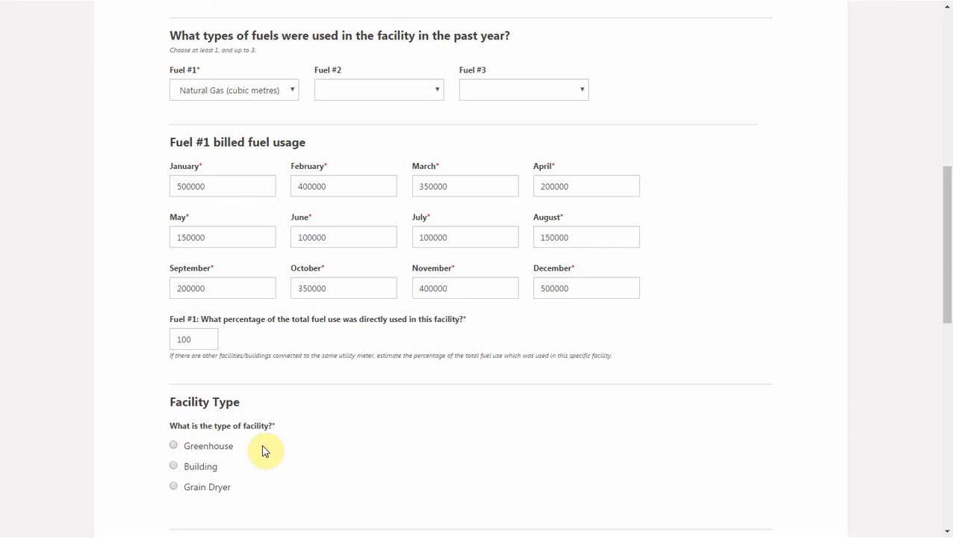
# - Set the facility type to Greenhouse and the facility size to 10 acres
pyautogui.click(175, 446)
pyautogui.scroll(-6, 145, 449)
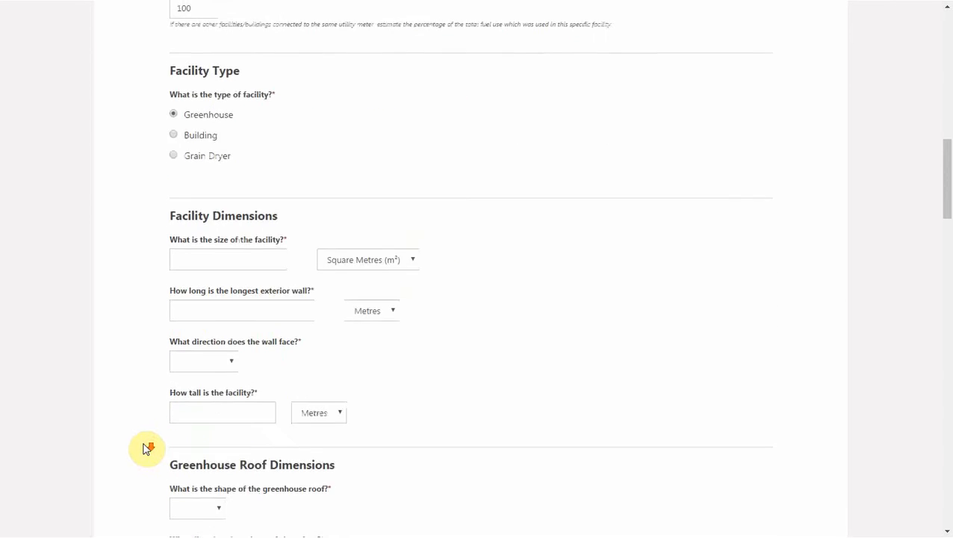
pyautogui.scroll(-1, 149, 441)
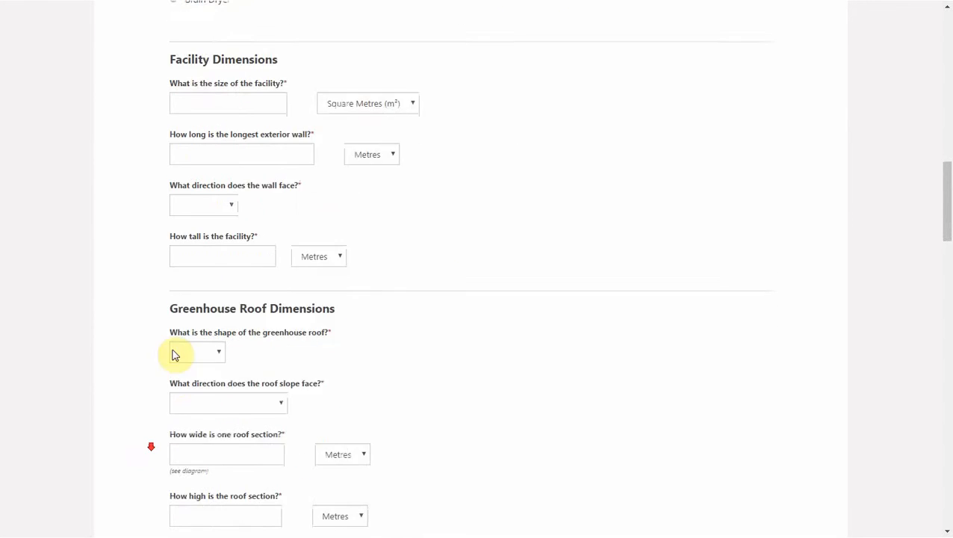
pyautogui.click(355, 61)
pyautogui.click(354, 116)
pyautogui.click(210, 66)
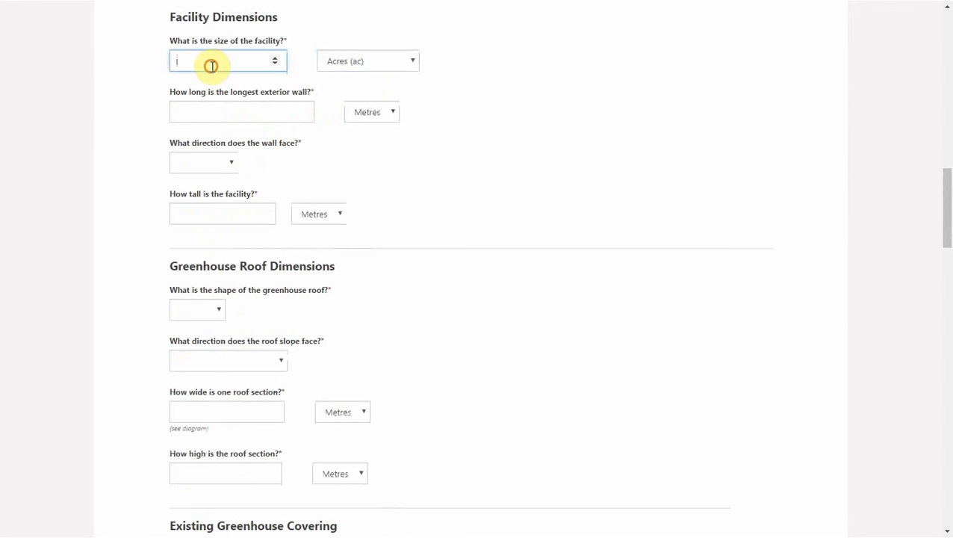
pyautogui.write('10')
# - Set the longest exterior wall to 1000 feet and its facing direction to North
pyautogui.click(217, 106)
pyautogui.write('1000')
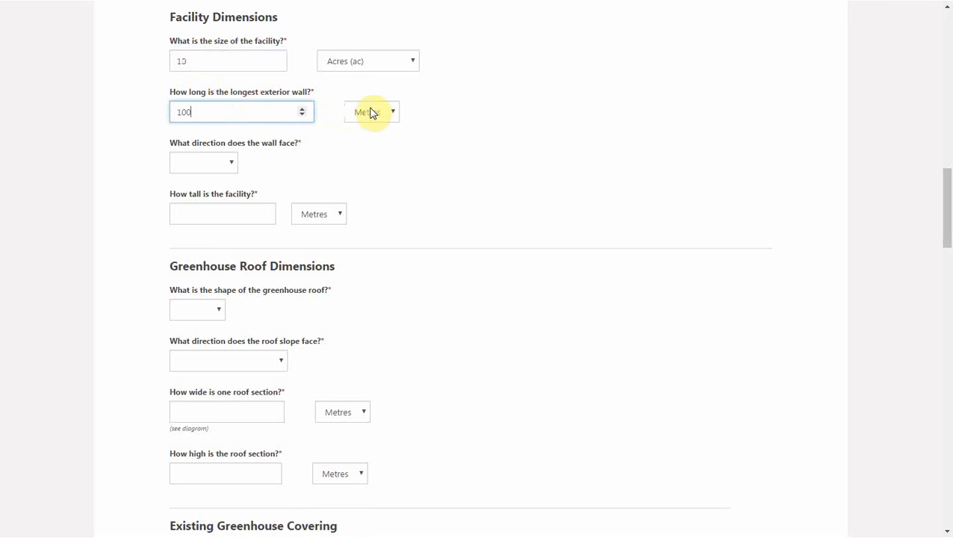
pyautogui.click(370, 109)
pyautogui.click(366, 140)
pyautogui.click(216, 161)
pyautogui.click(213, 191)
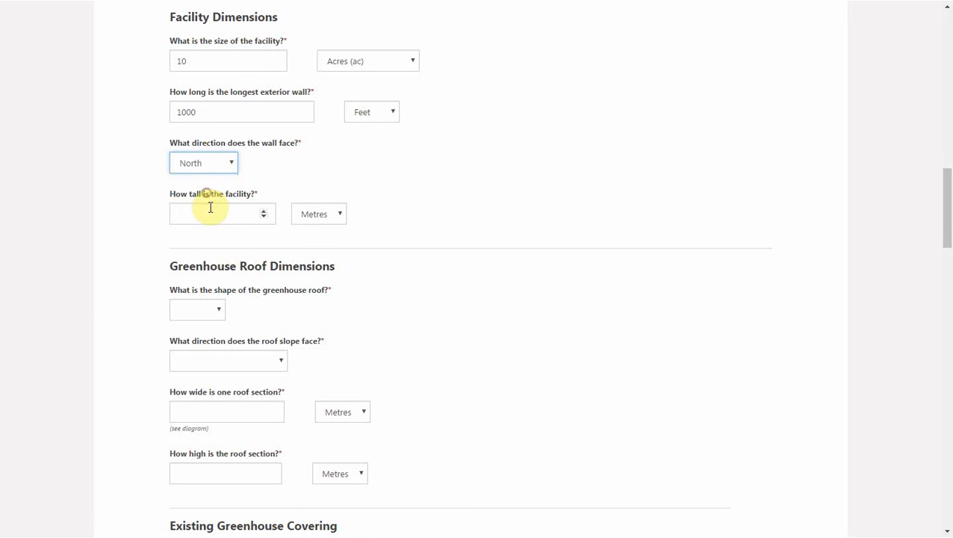
# - Set the height of the facility to 16 feet
pyautogui.click(209, 215)
pyautogui.write('16')
pyautogui.click(302, 213)
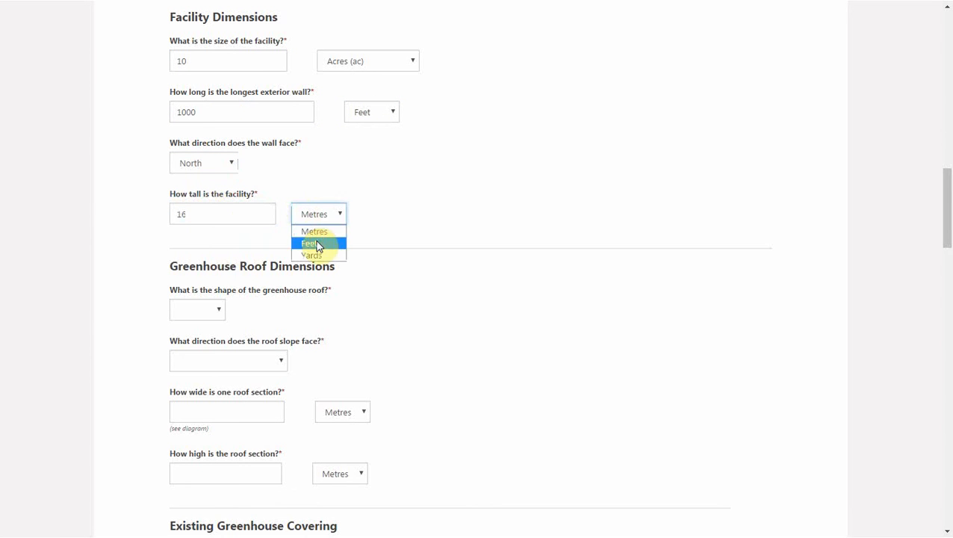
pyautogui.click(316, 241)
# - Set the greenhouse roof shape to Sloped, with the slopes facing North & South
pyautogui.click(196, 309)
pyautogui.click(201, 351)
pyautogui.click(215, 361)
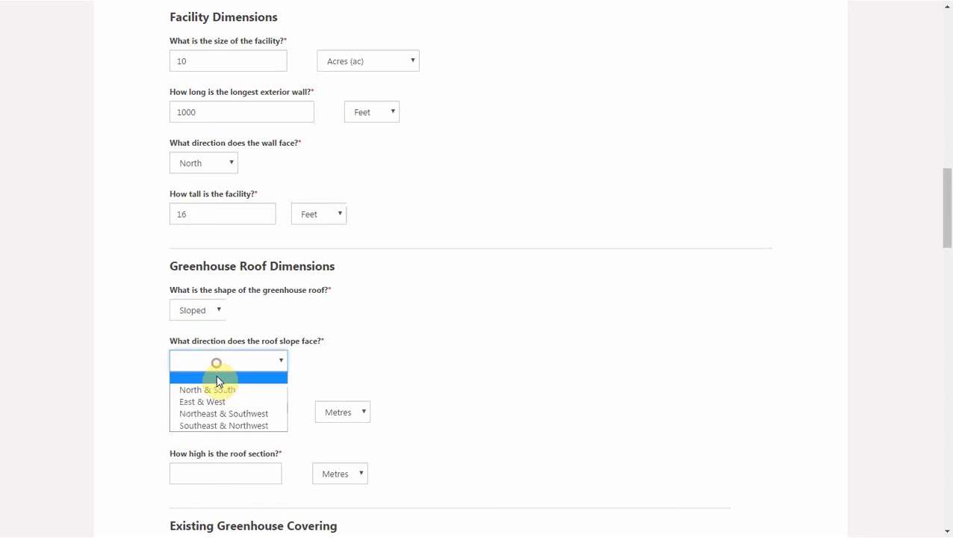
pyautogui.click(216, 396)
# - Set the width of one roof section to 20 feet and the roof section height to 6 feet
pyautogui.click(209, 407)
pyautogui.write('20')
pyautogui.click(329, 413)
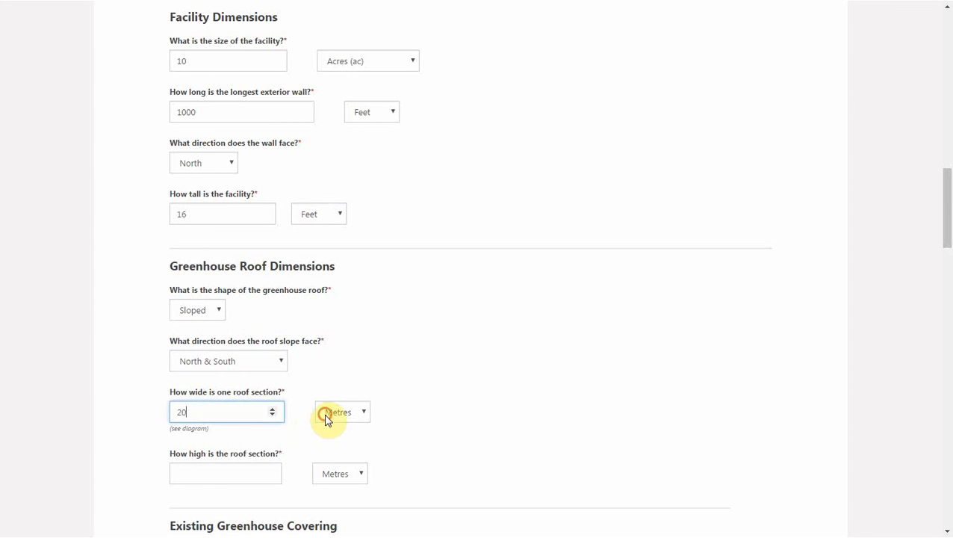
pyautogui.click(329, 442)
pyautogui.click(213, 473)
pyautogui.write('6')
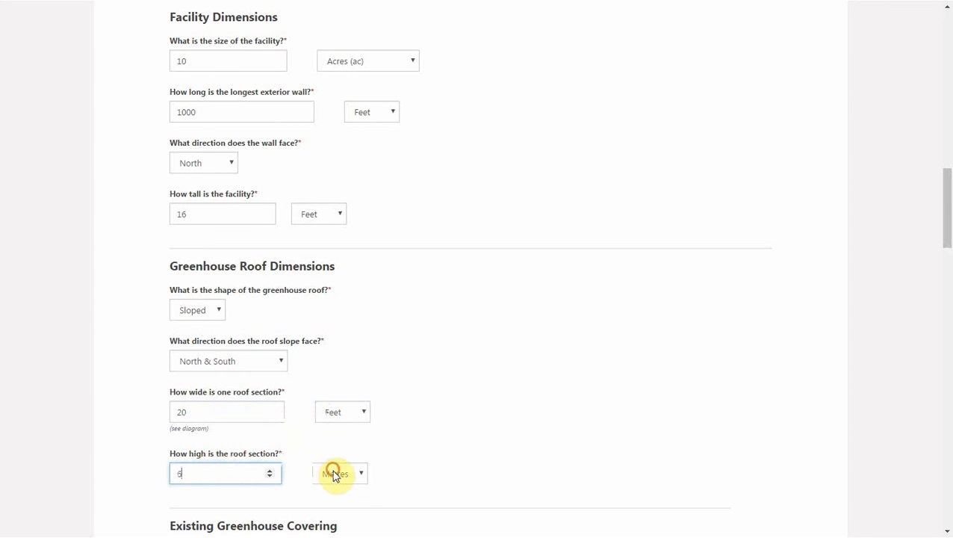
pyautogui.click(336, 473)
pyautogui.click(337, 507)
# - Describe the existing covering as Polyethylene film, double glazing, Film plastic on metal frame framing, and Old - Good maintenance construction quality
pyautogui.scroll(-5, 437, 467)
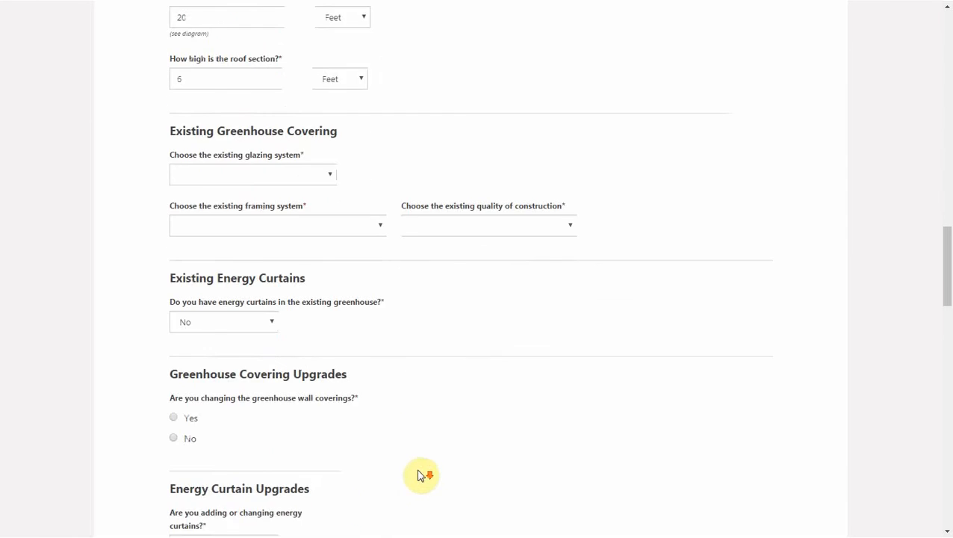
pyautogui.scroll(-1, 416, 472)
pyautogui.click(328, 107)
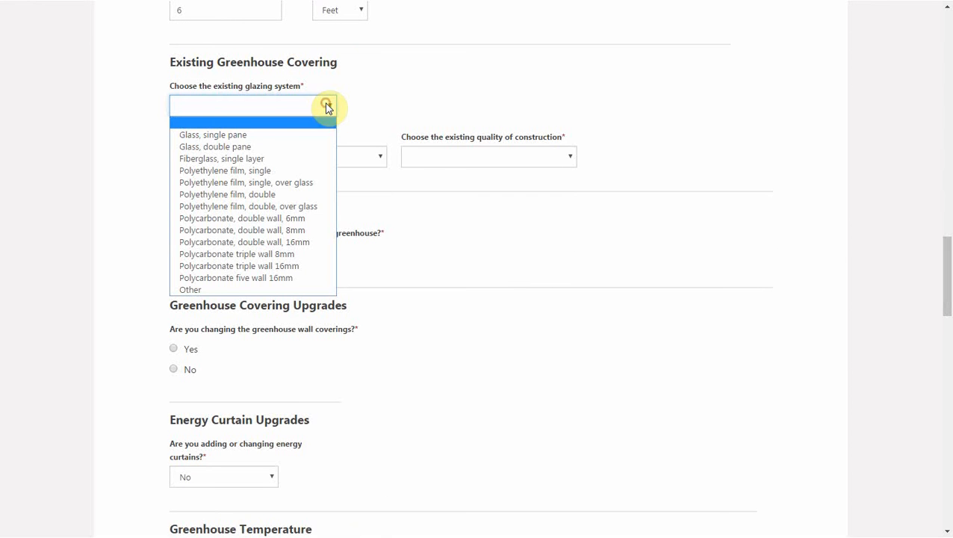
pyautogui.click(276, 198)
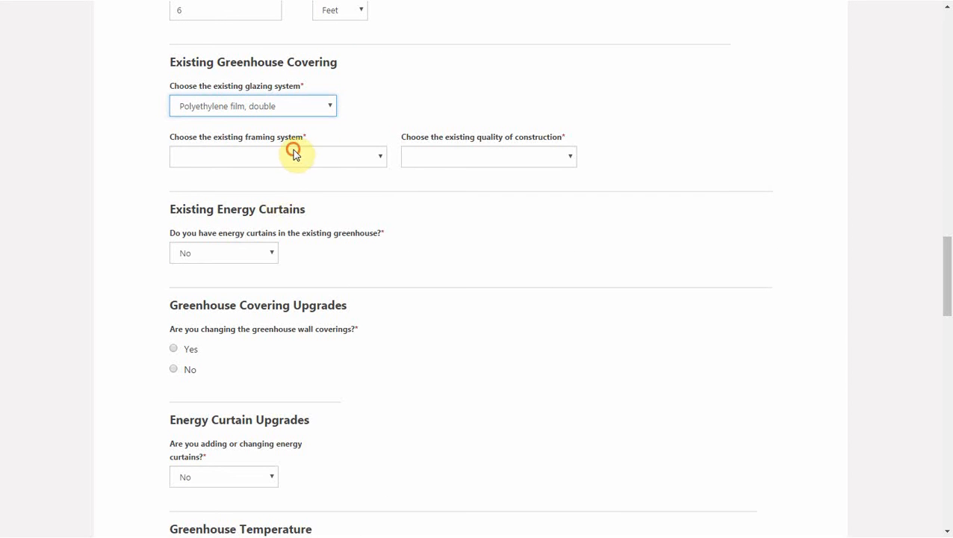
pyautogui.click(293, 153)
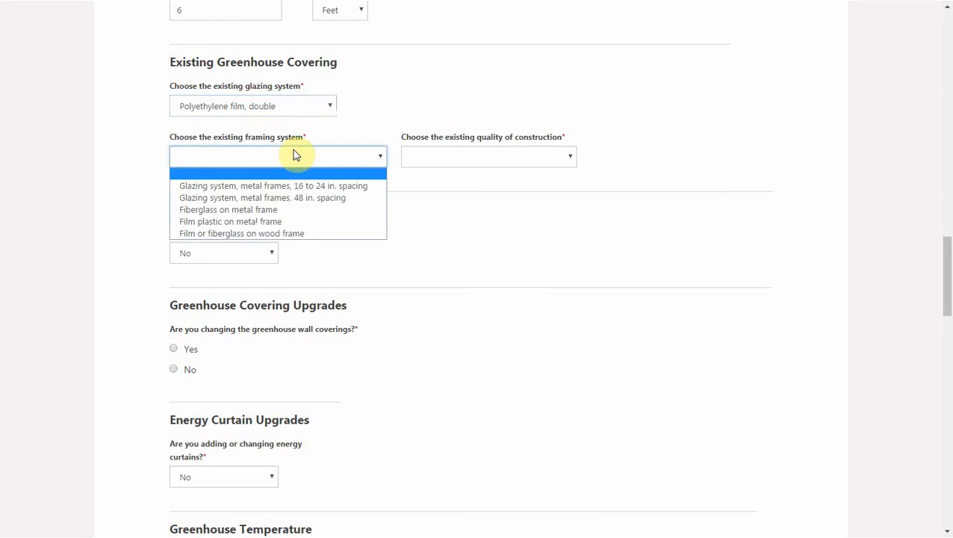
pyautogui.click(274, 222)
pyautogui.click(476, 159)
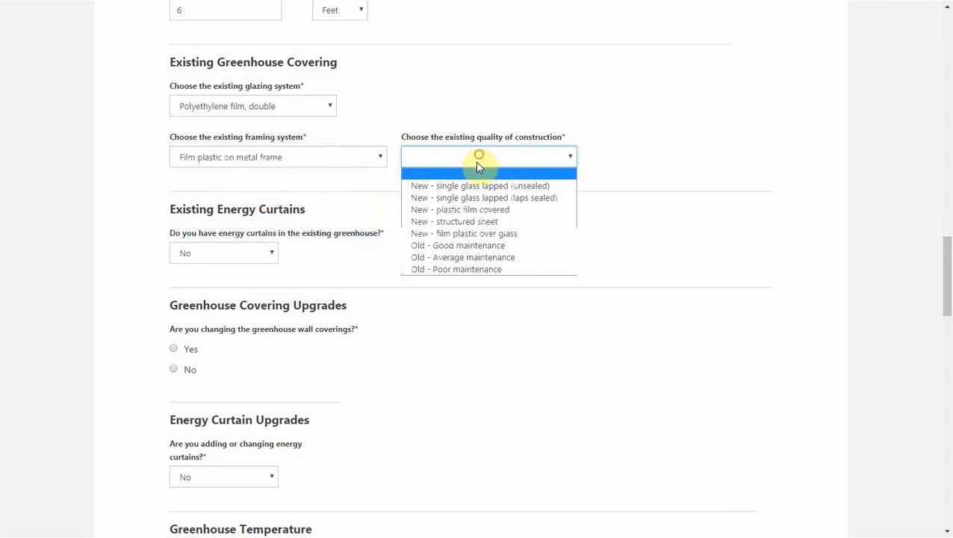
pyautogui.click(475, 246)
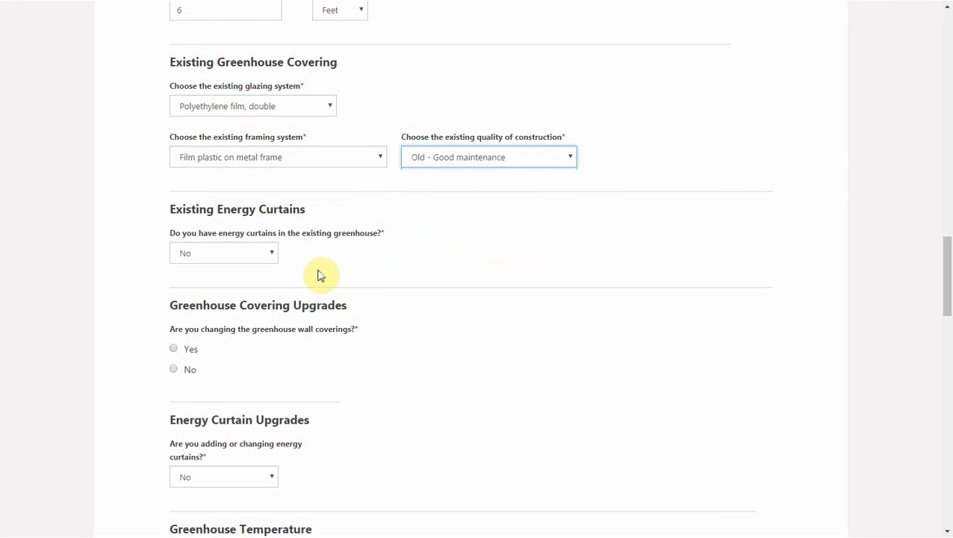
# - Record a single existing energy curtain of type AL/TempTM, aluminum down, keeping the roof coverage at 100 percent
pyautogui.click(273, 254)
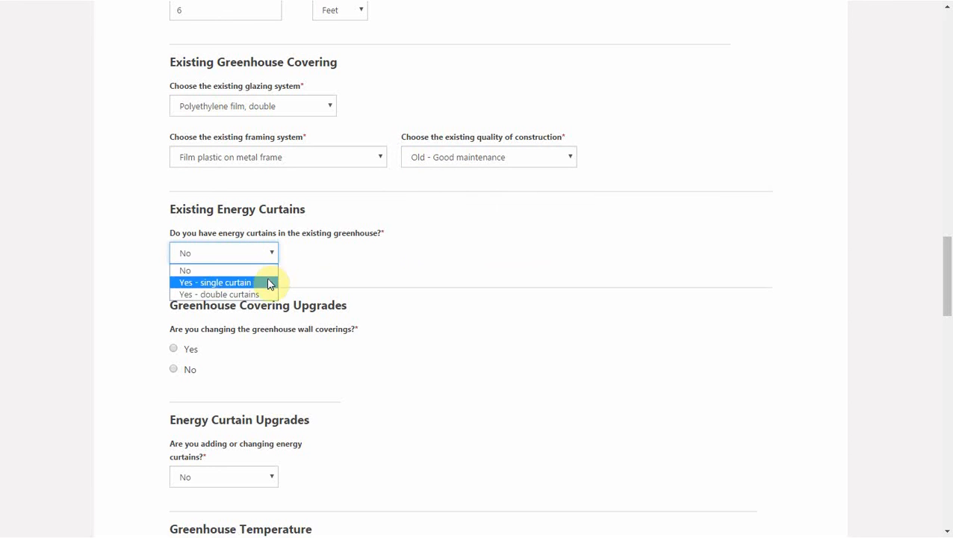
pyautogui.click(268, 282)
pyautogui.click(266, 302)
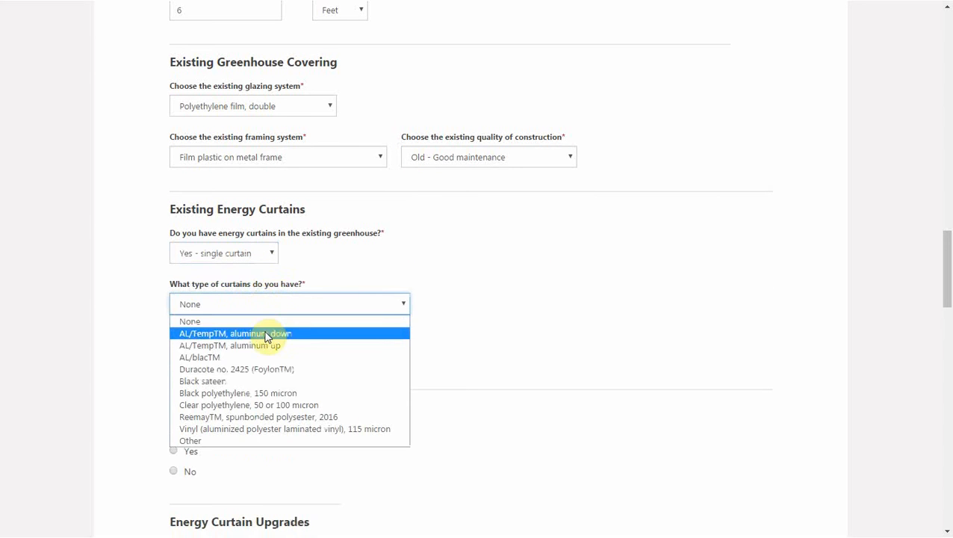
pyautogui.click(266, 334)
pyautogui.moveTo(233, 354); pyautogui.dragTo(156, 355)
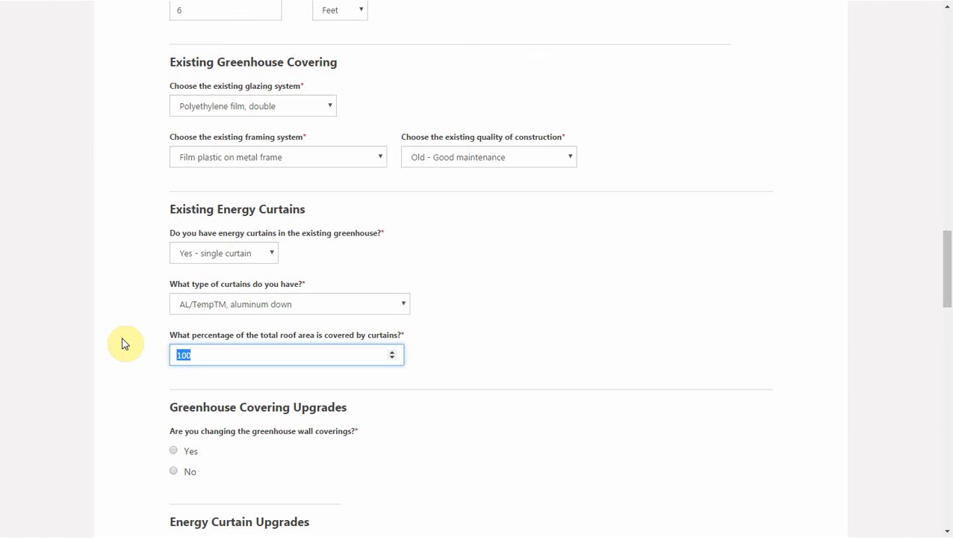
pyautogui.click(121, 345)
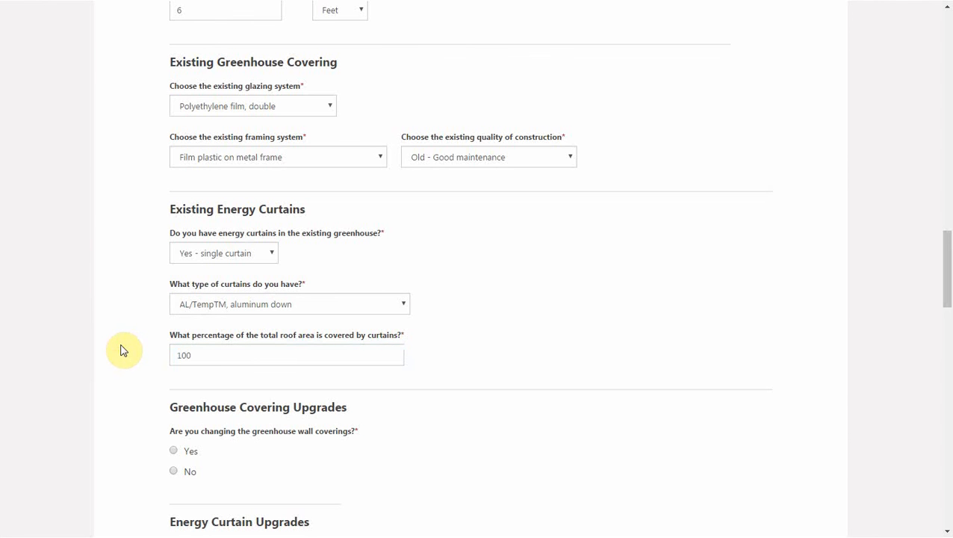
# - Decline wall covering changes and specify a single-curtain upgrade of type Duracote no. 2425 (FoylonTM), keeping 100 percent roof coverage
pyautogui.scroll(-5, 123, 350)
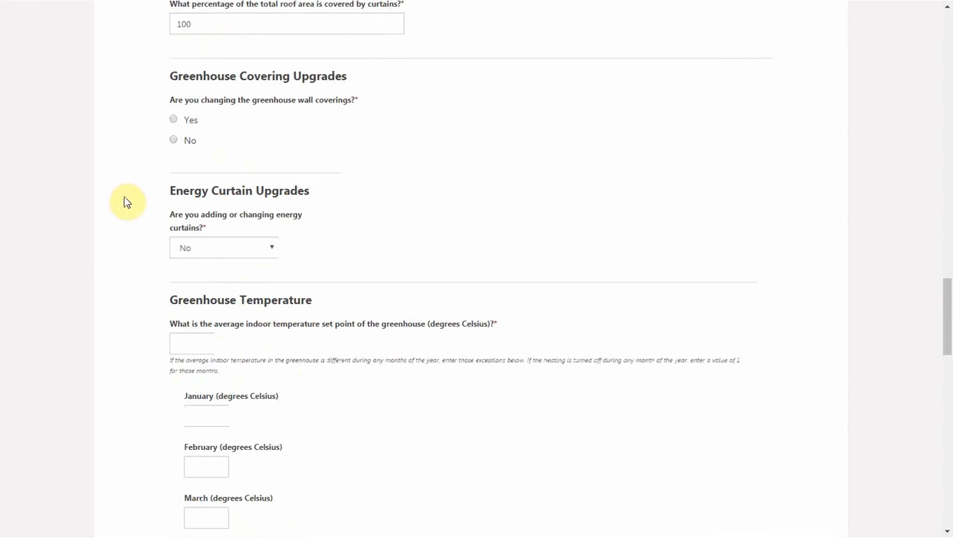
pyautogui.click(173, 141)
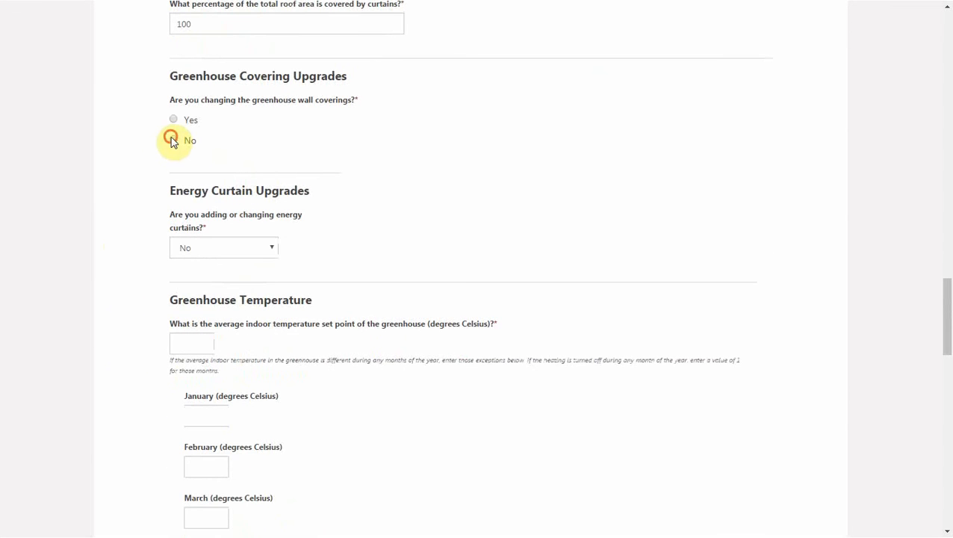
pyautogui.click(232, 253)
pyautogui.click(234, 277)
pyautogui.click(235, 287)
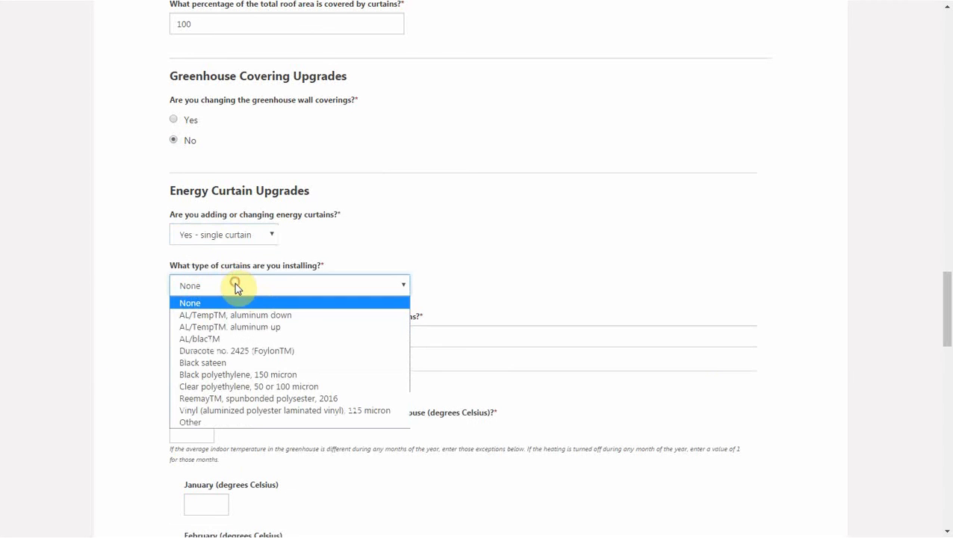
pyautogui.click(239, 350)
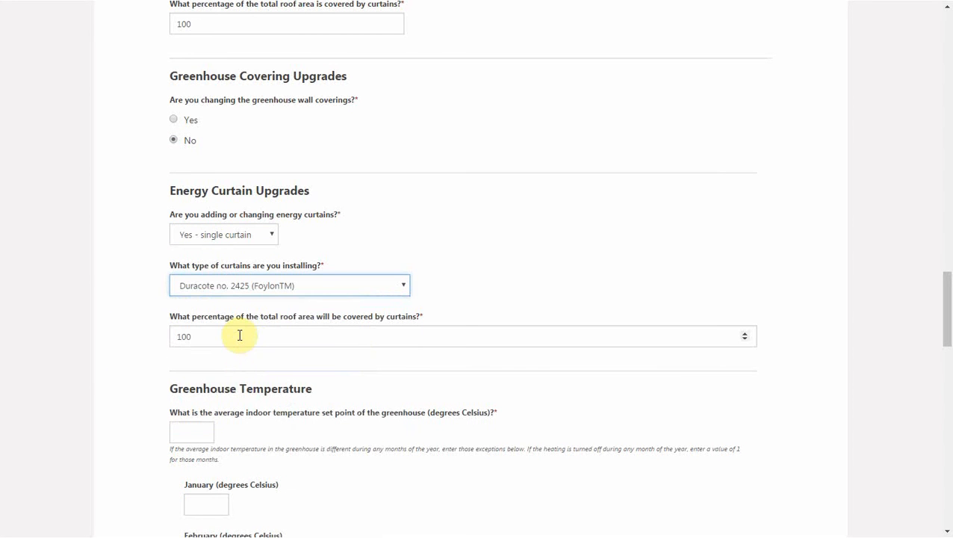
pyautogui.moveTo(240, 336); pyautogui.dragTo(157, 333)
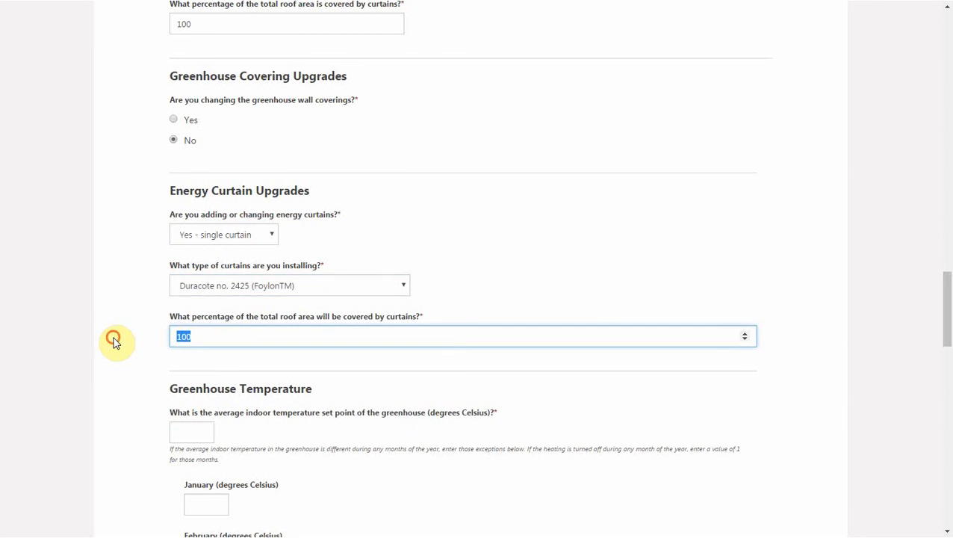
pyautogui.click(113, 341)
# - Set the greenhouse's average indoor temperature set point to 22 degrees Celsius
pyautogui.scroll(-1, 117, 342)
pyautogui.click(179, 364)
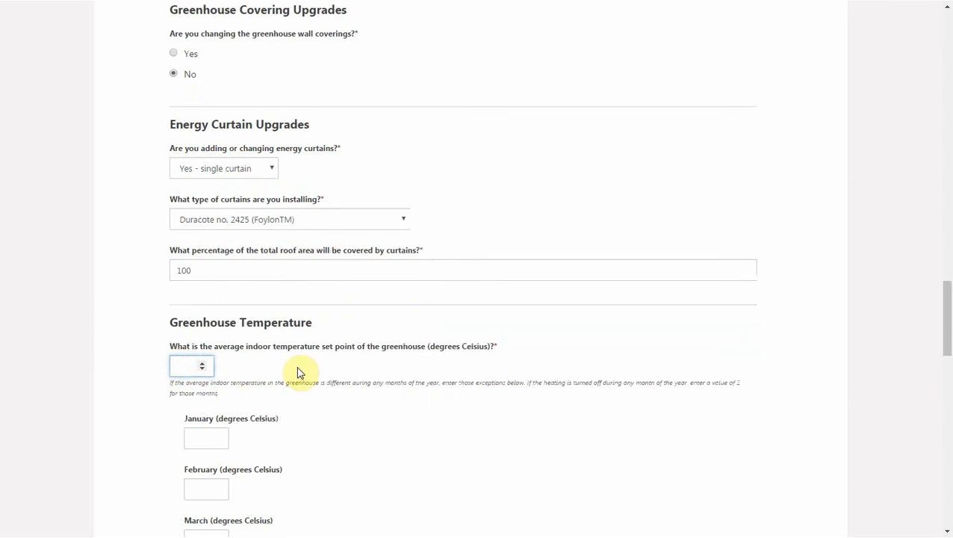
pyautogui.write('22')
pyautogui.click(505, 334)
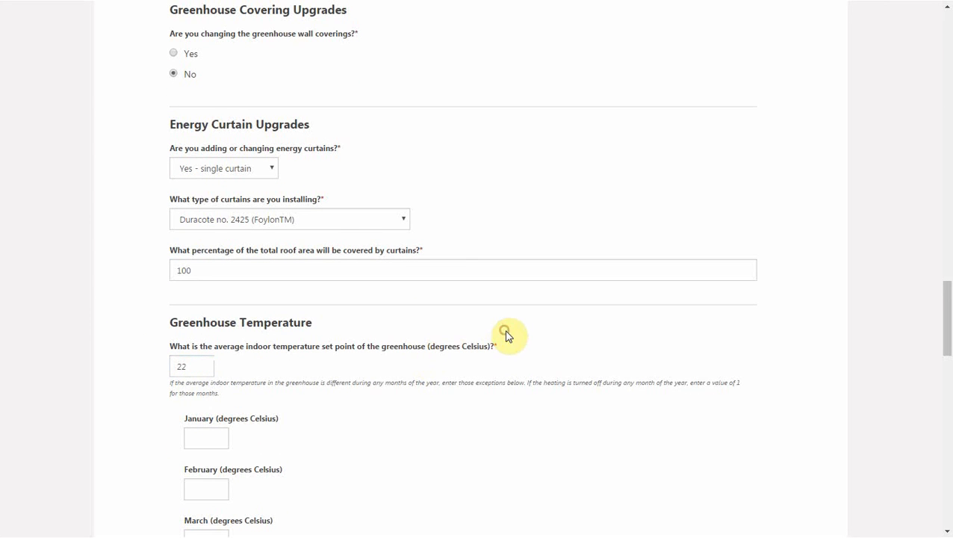
# - Enter a temperature exception of 1 degree Celsius for each of May, June and July
pyautogui.scroll(-5, 506, 335)
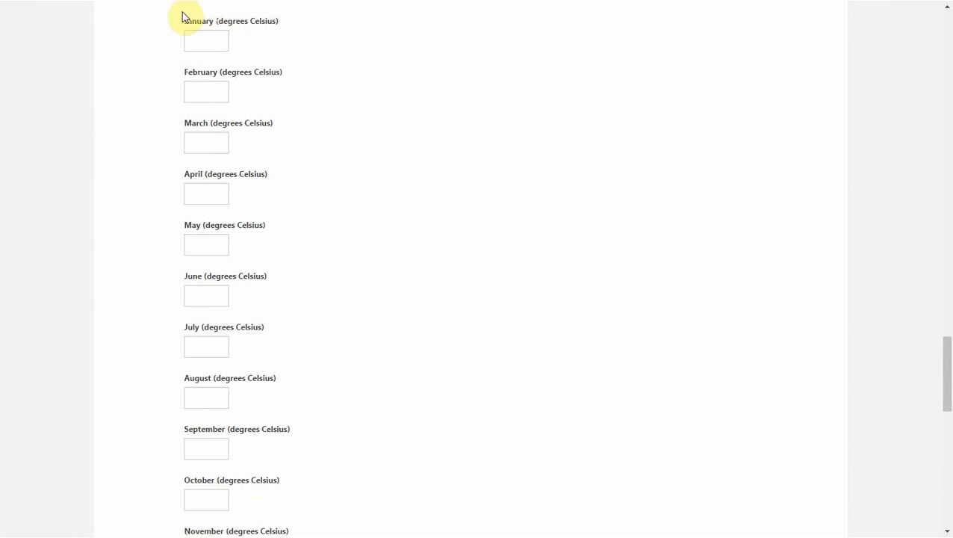
pyautogui.click(205, 244)
pyautogui.write('1')
pyautogui.click(198, 295)
pyautogui.write('1')
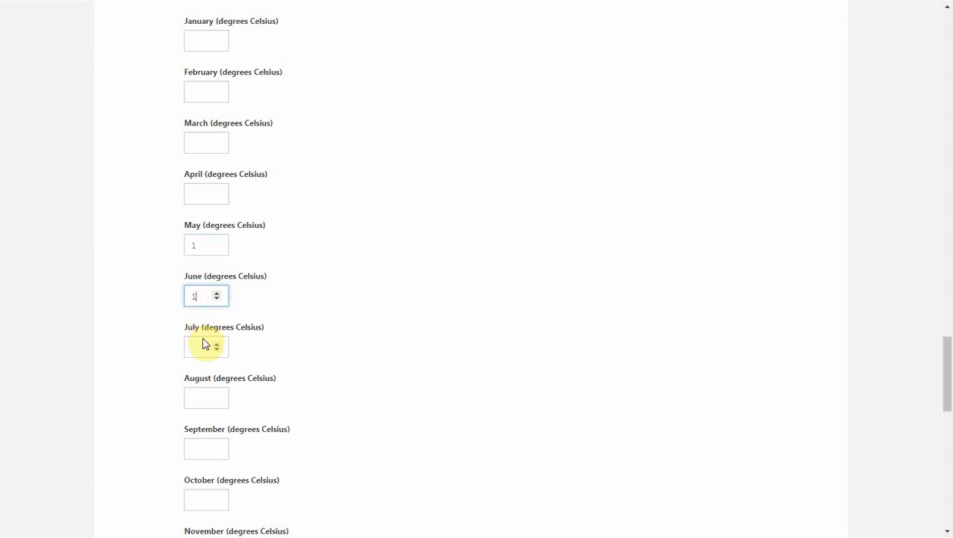
pyautogui.click(198, 344)
pyautogui.write('1')
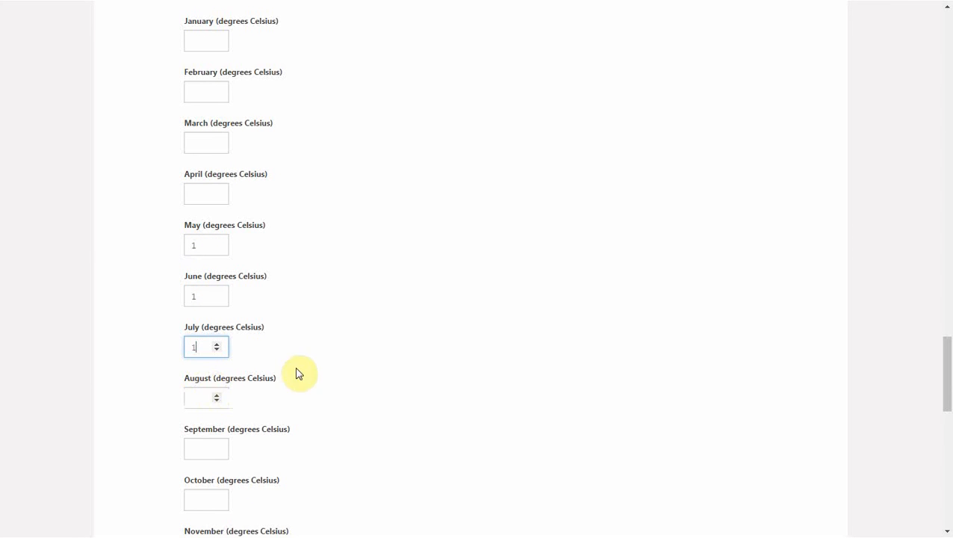
pyautogui.click(352, 309)
# - Set the existing greenhouse heating system to Boiler (retrofitted)
pyautogui.scroll(-7, 354, 315)
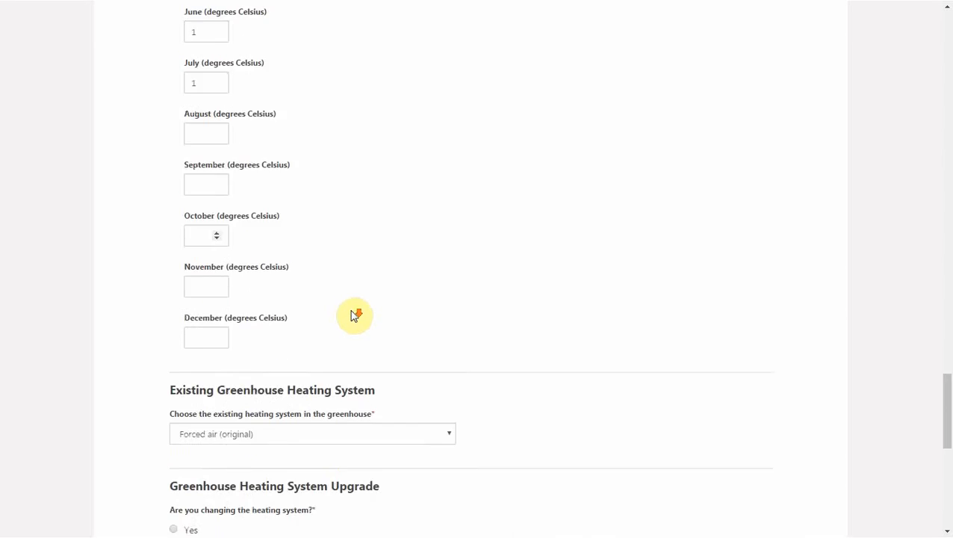
pyautogui.click(333, 173)
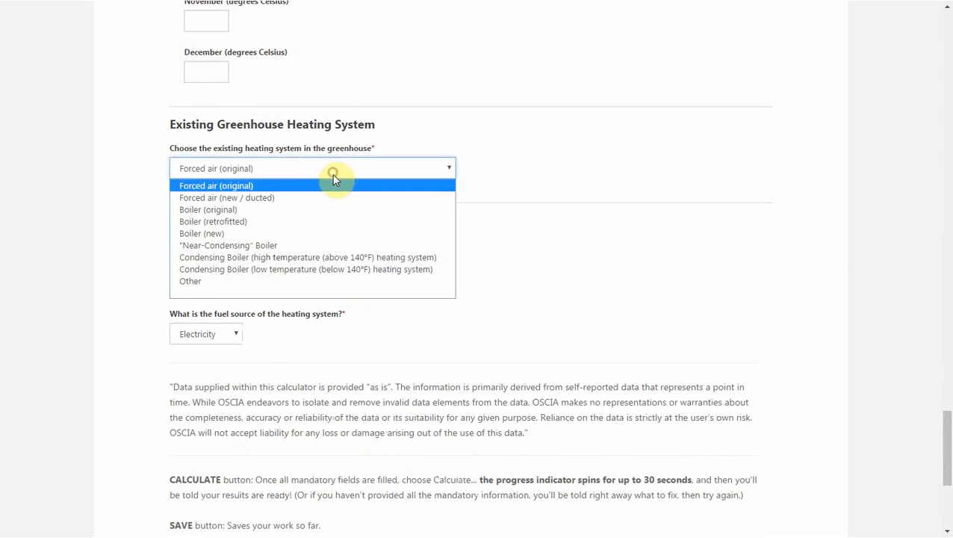
pyautogui.click(304, 219)
# - Specify a heating system change to a "Near-Condensing" Boiler with Natural Gas as its fuel source
pyautogui.click(173, 264)
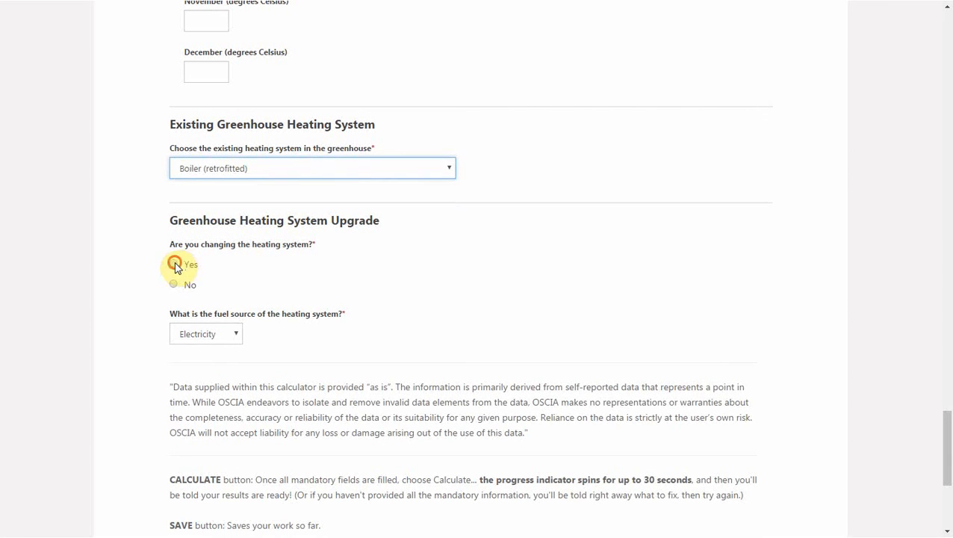
pyautogui.click(226, 334)
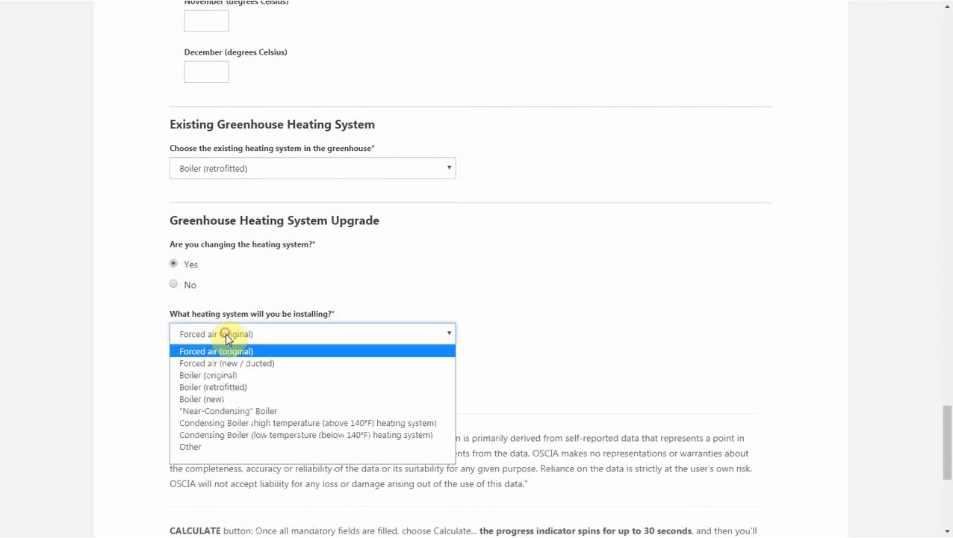
pyautogui.click(240, 411)
pyautogui.click(229, 384)
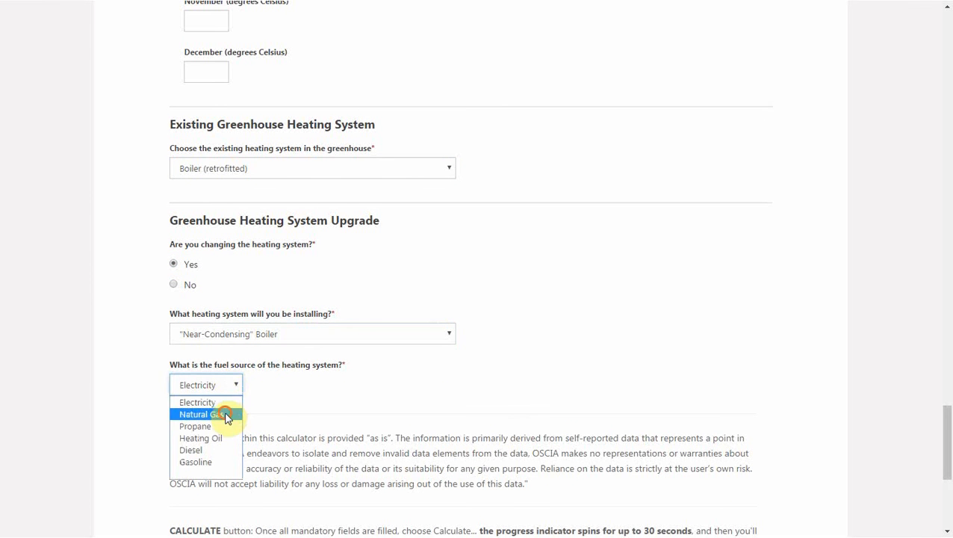
pyautogui.click(231, 413)
# - Blank the heating system's mandatory fuel source and choose Natural Gas for it again
pyautogui.scroll(-2, 262, 414)
pyautogui.scroll(-2, 263, 413)
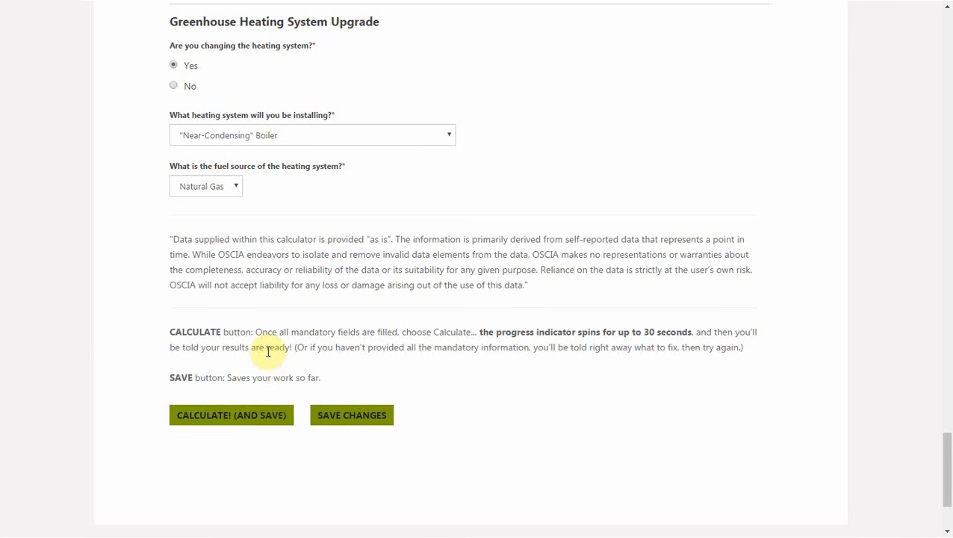
pyautogui.click(230, 191)
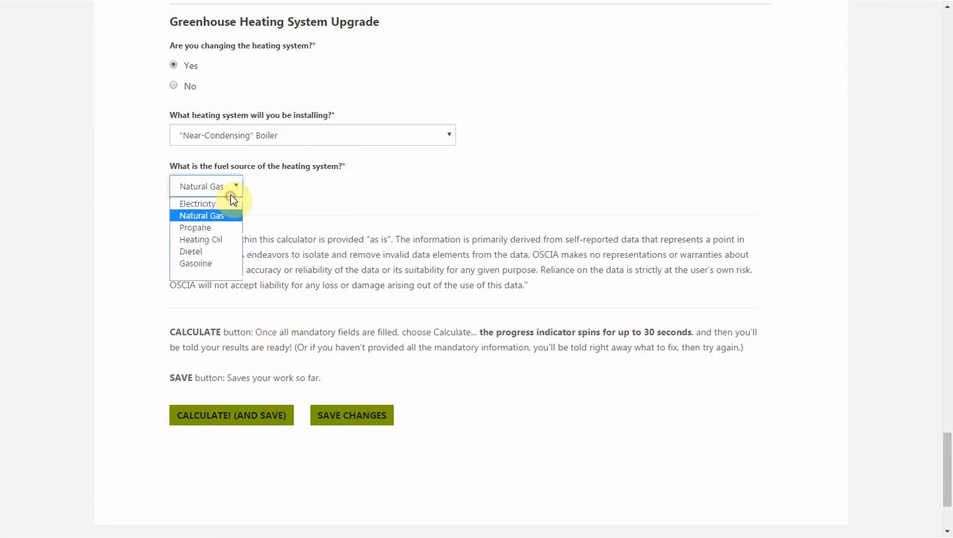
pyautogui.click(224, 274)
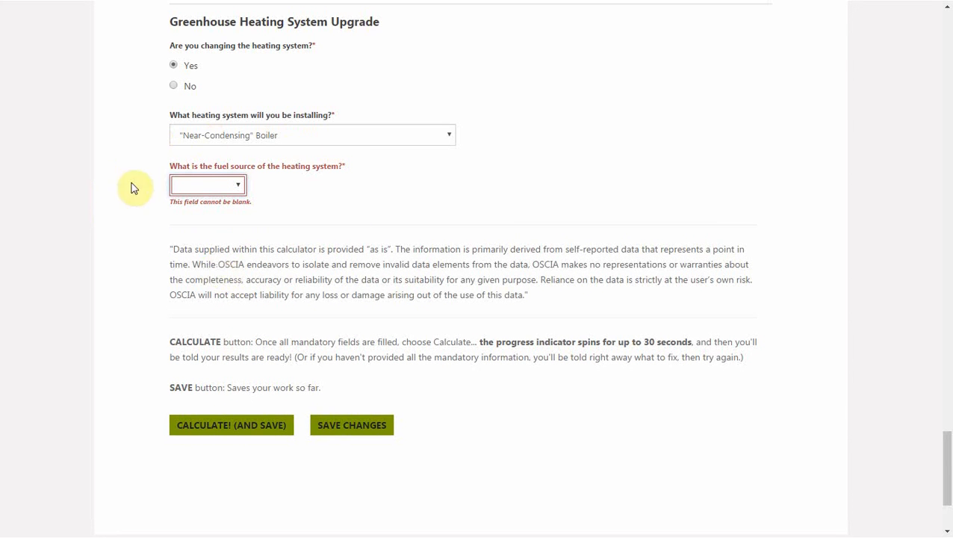
pyautogui.click(239, 191)
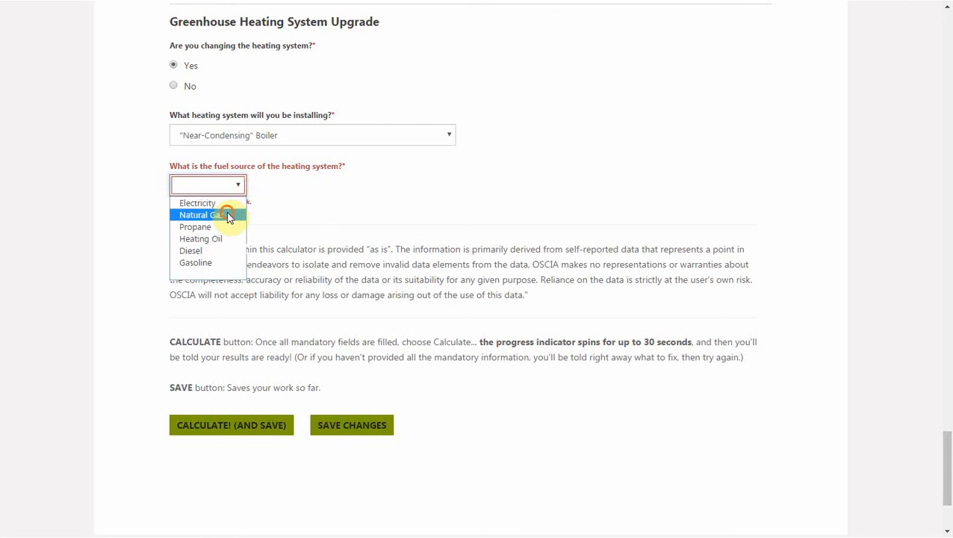
pyautogui.click(228, 215)
# - Calculate and save the scenario, and review the fuel use and emissions reduction results
pyautogui.click(226, 420)
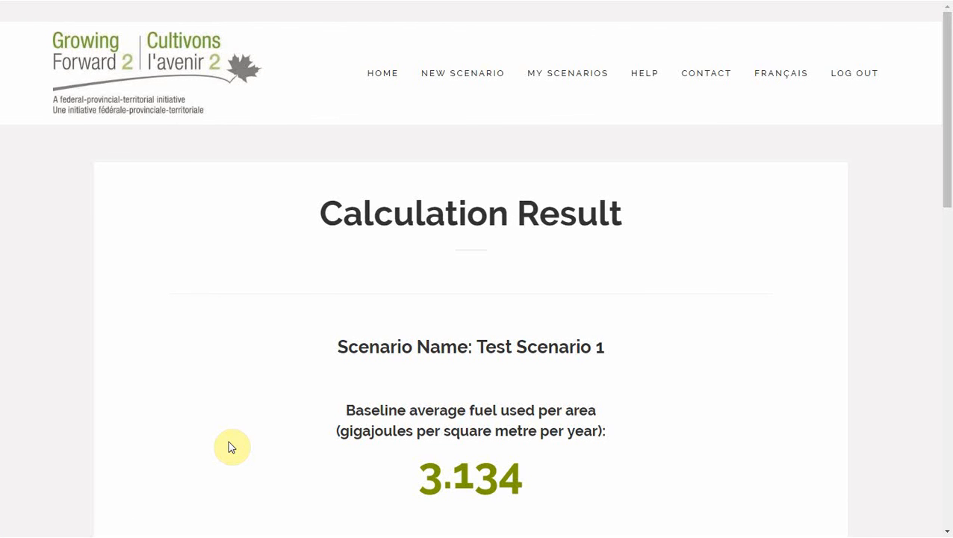
pyautogui.scroll(-5, 230, 446)
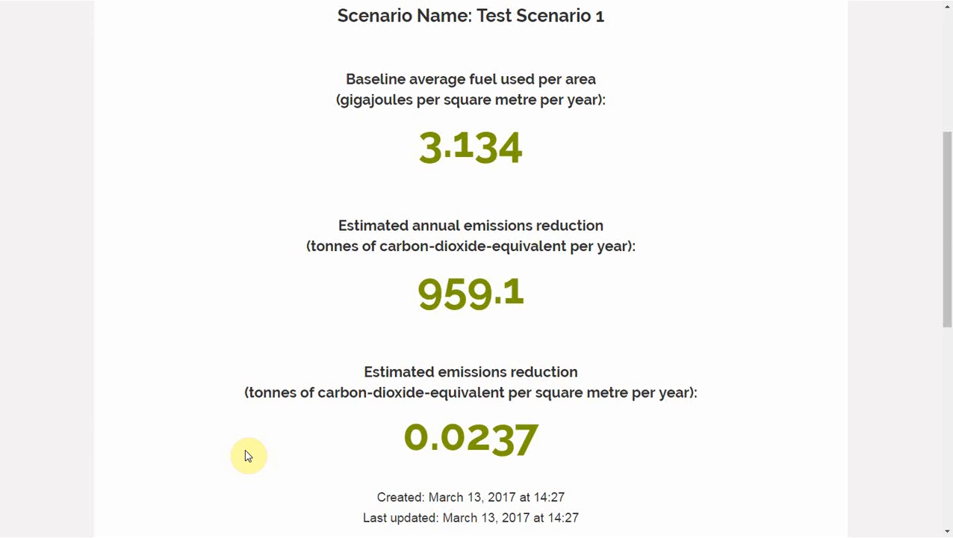
# - Start a new scenario from the calculation result page
pyautogui.scroll(5, 209, 437)
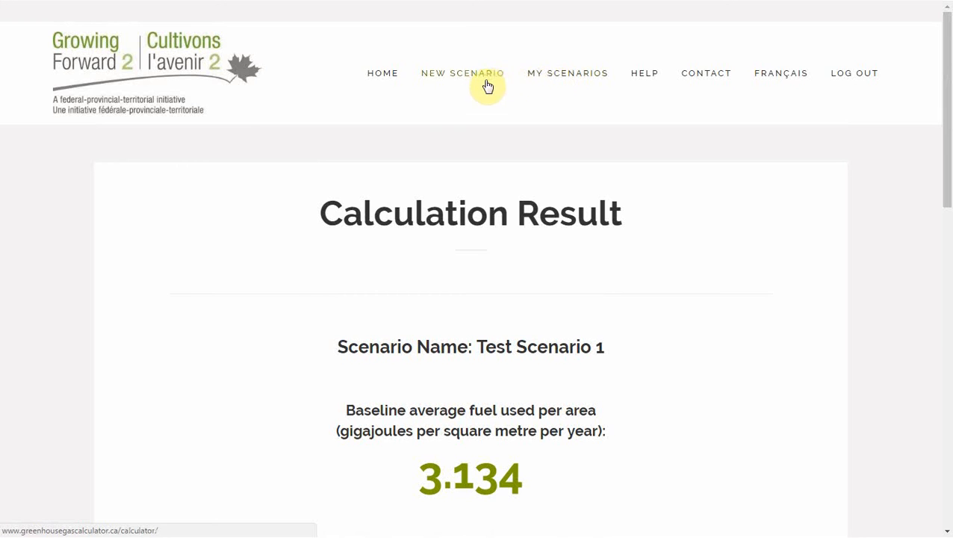
pyautogui.click(449, 79)
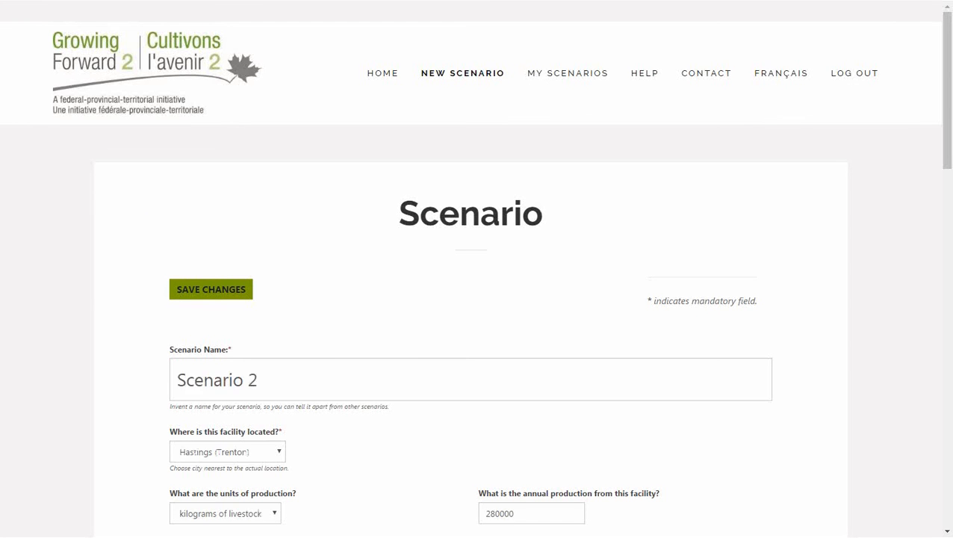
# - Set the facility type of Scenario 2 to Building
pyautogui.scroll(-8, 105, 403)
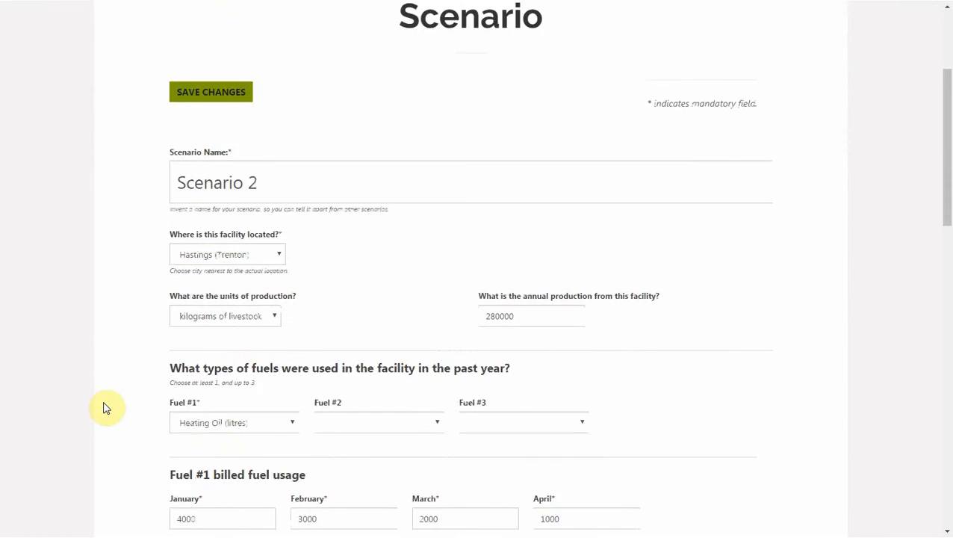
pyautogui.scroll(-1, 83, 404)
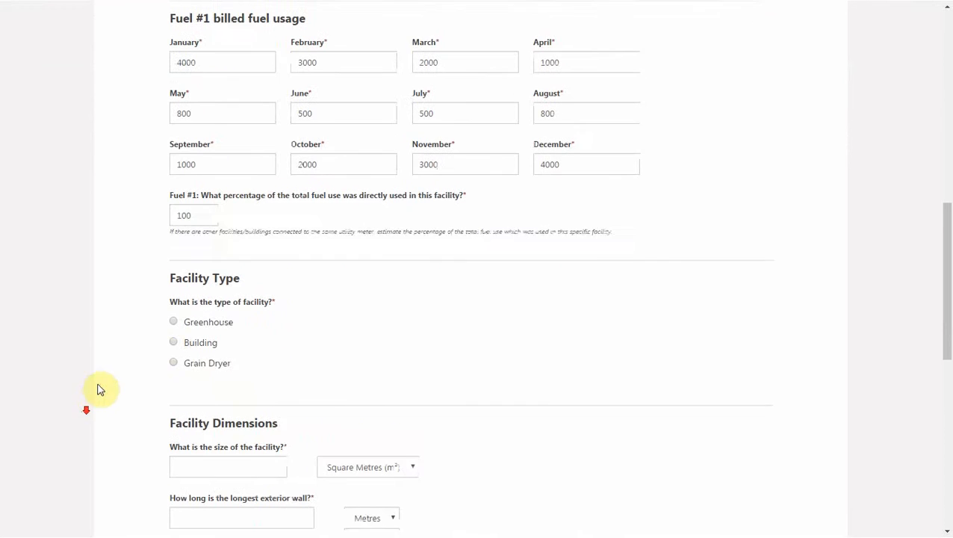
pyautogui.click(175, 334)
# - Enter the facility dimensions: 1672 square metres, a longest exterior wall of 90 metres facing North, and a height of 3 metres
pyautogui.scroll(-1, 120, 369)
pyautogui.scroll(-2, 100, 387)
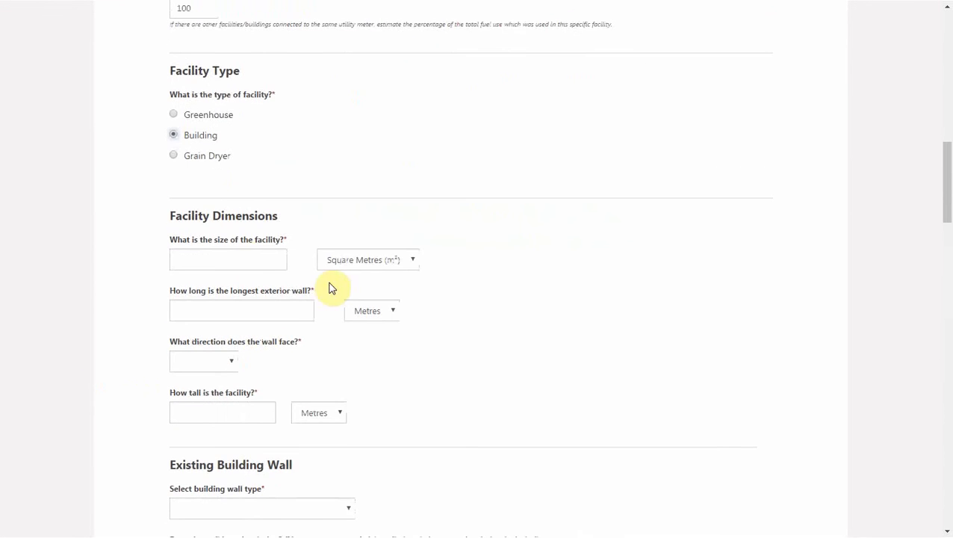
pyautogui.click(248, 260)
pyautogui.write('1672')
pyautogui.click(243, 312)
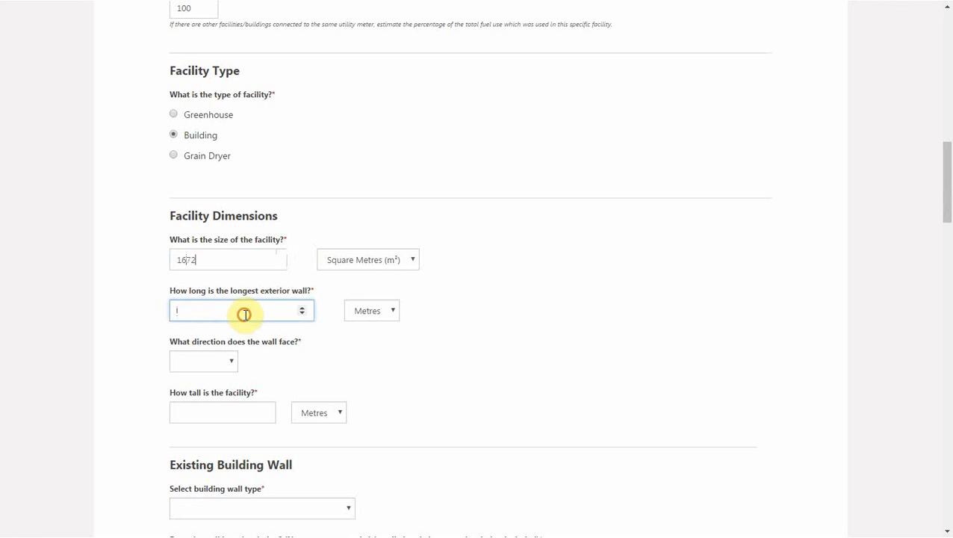
pyautogui.write('90')
pyautogui.click(198, 366)
pyautogui.click(201, 390)
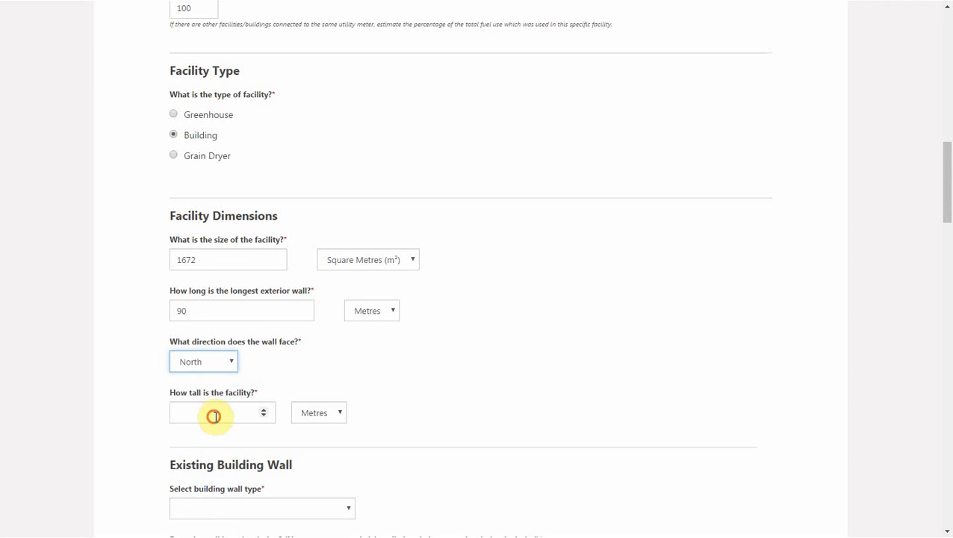
pyautogui.click(213, 416)
pyautogui.write('3')
# - Set the existing building wall type to Metal siding with wood framing
pyautogui.scroll(-4, 409, 416)
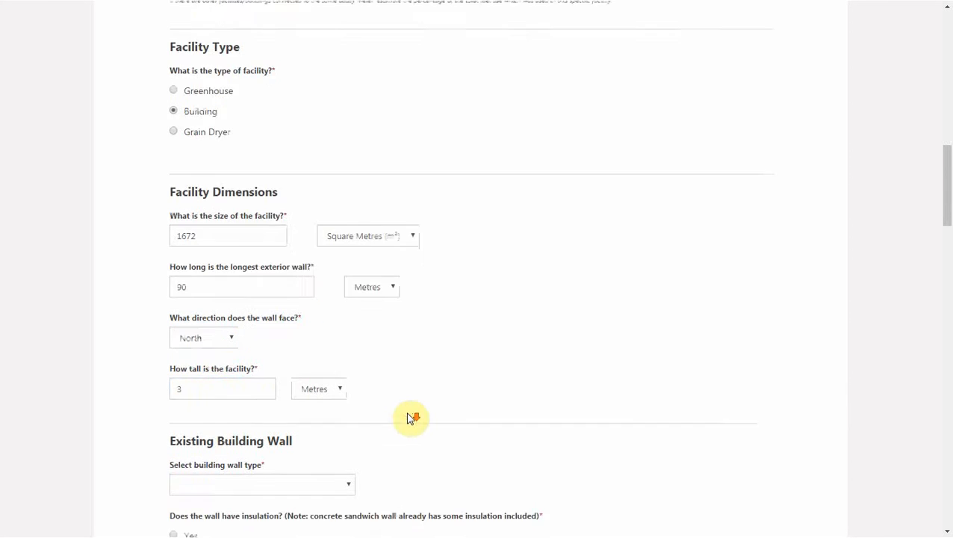
pyautogui.scroll(-2, 420, 362)
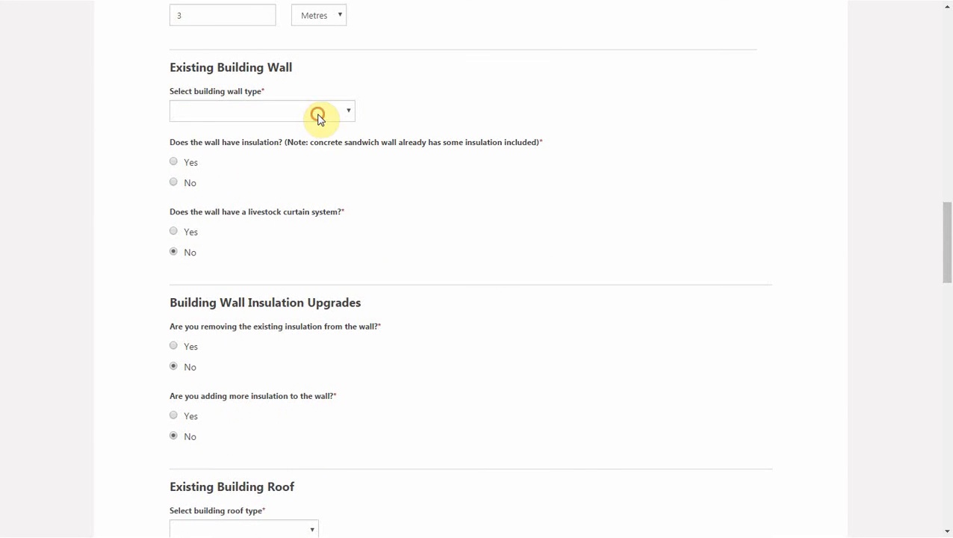
pyautogui.click(318, 114)
pyautogui.click(314, 139)
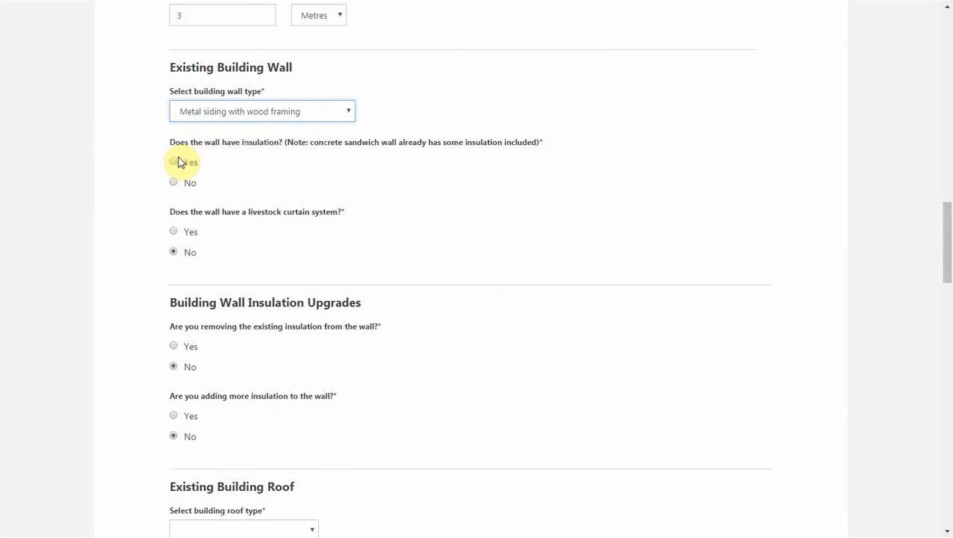
# - Specify 4 inches of Batt insulation in the existing wall, with no livestock curtain system
pyautogui.click(174, 162)
pyautogui.click(240, 230)
pyautogui.click(236, 263)
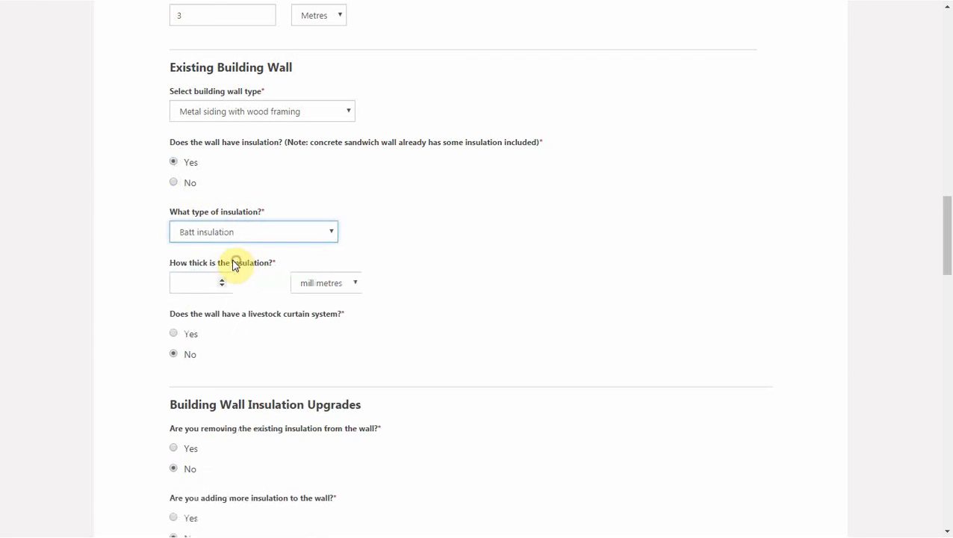
pyautogui.click(194, 285)
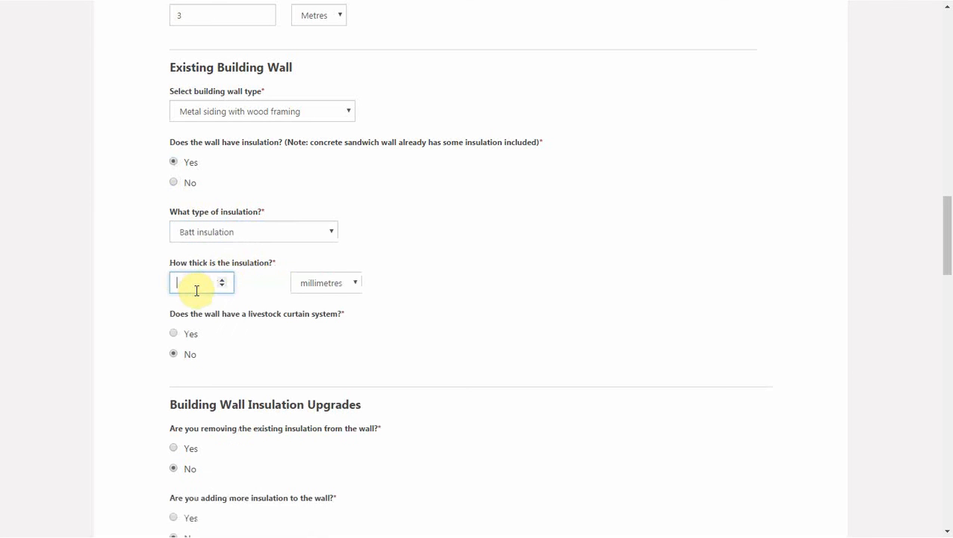
pyautogui.write('4')
pyautogui.click(326, 284)
pyautogui.click(326, 314)
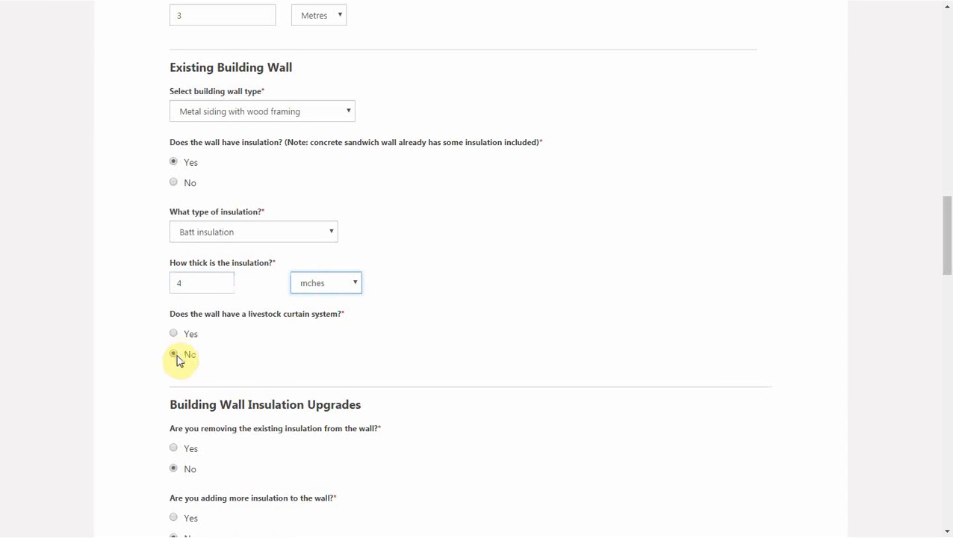
pyautogui.click(179, 358)
# - Add a wall insulation upgrade of Sprayed-in-place polyurethane foam, 3 inches thick
pyautogui.scroll(-5, 449, 377)
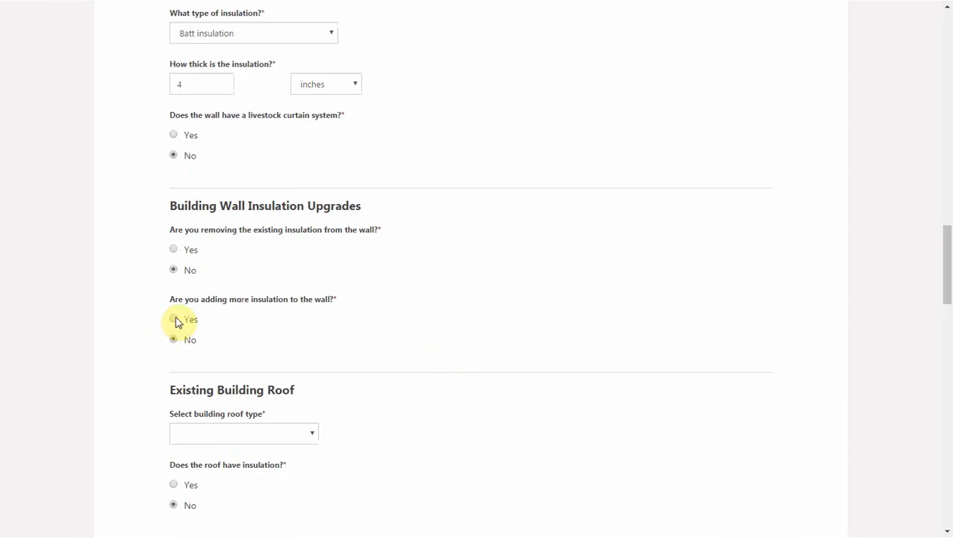
pyautogui.click(175, 320)
pyautogui.click(263, 389)
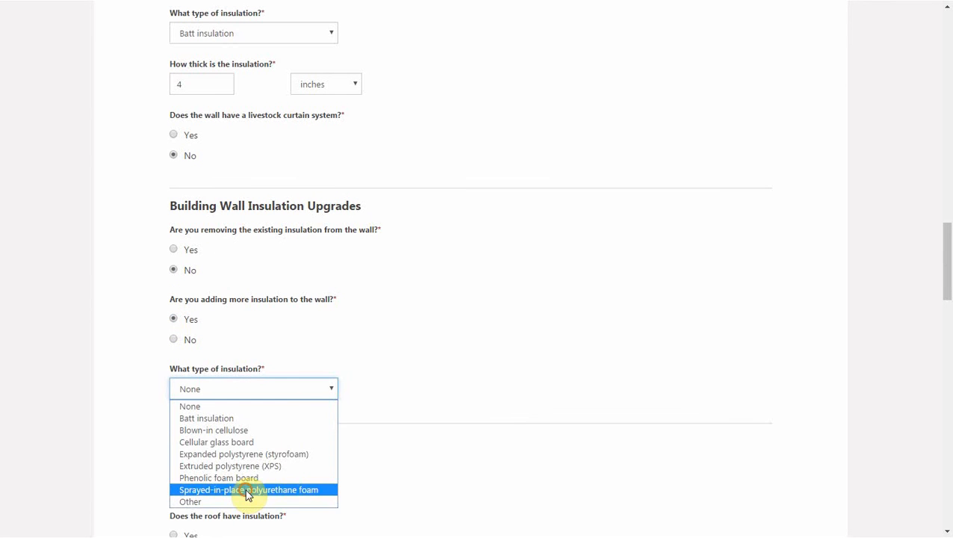
pyautogui.click(247, 490)
pyautogui.click(222, 442)
pyautogui.write('3')
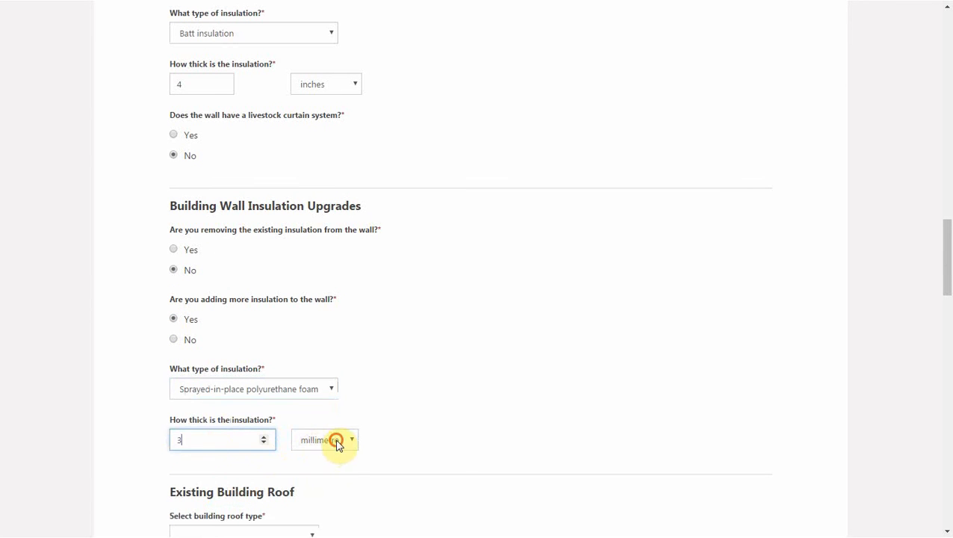
pyautogui.click(336, 441)
pyautogui.click(317, 467)
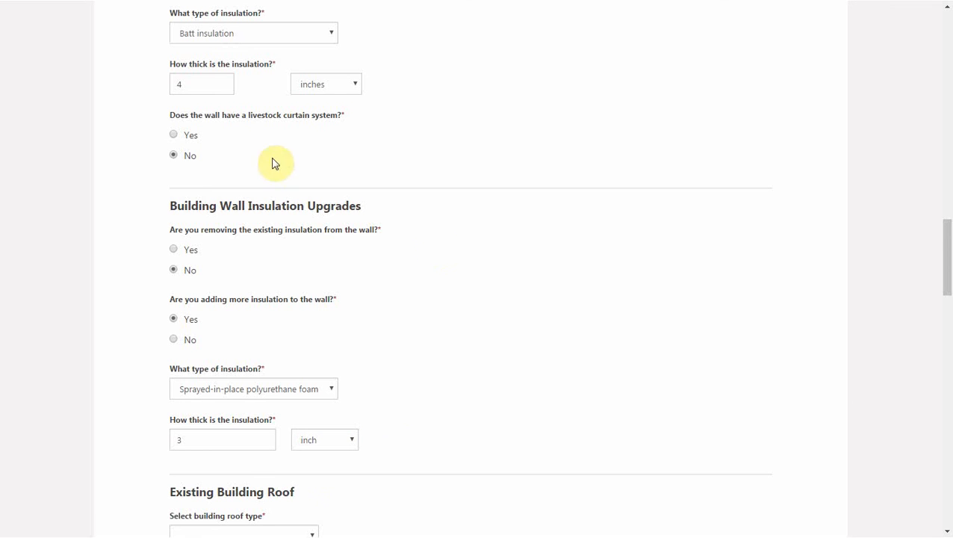
# - Include a livestock curtain system in the existing wall, with a curtain height of 3 feet
pyautogui.click(173, 135)
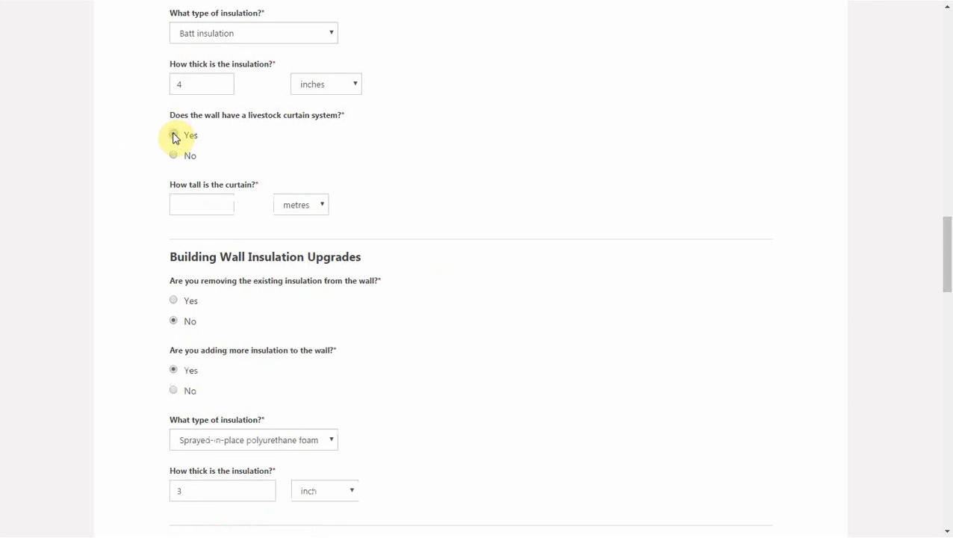
pyautogui.click(224, 210)
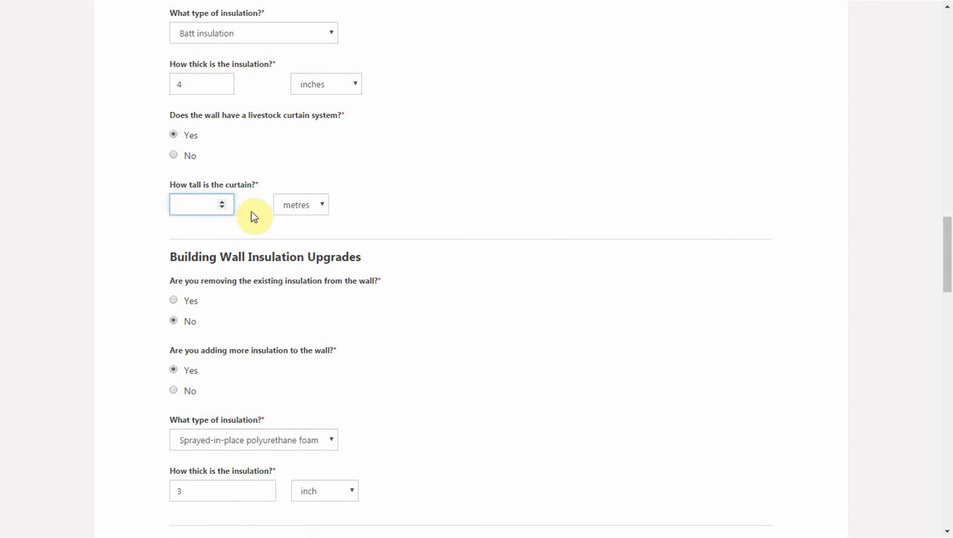
pyautogui.write('3')
pyautogui.click(303, 209)
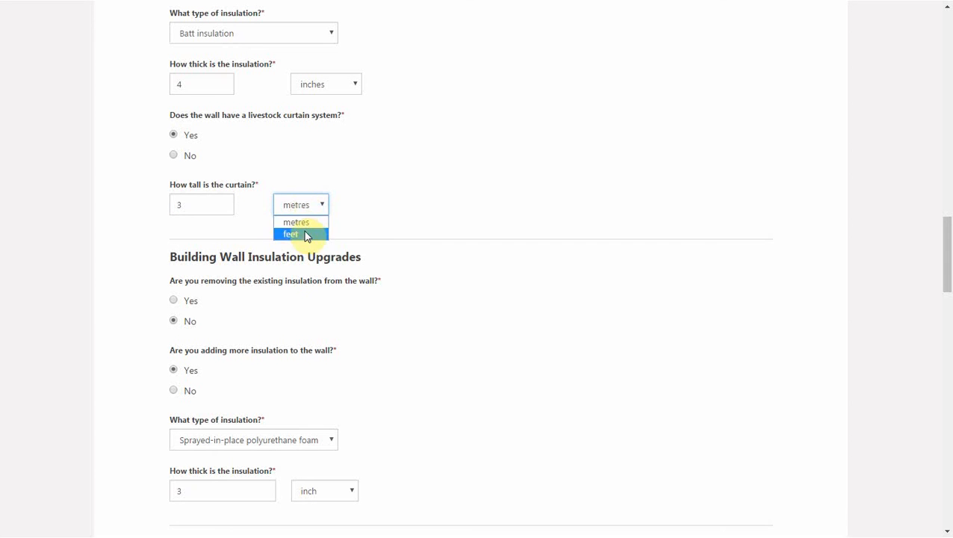
pyautogui.click(307, 234)
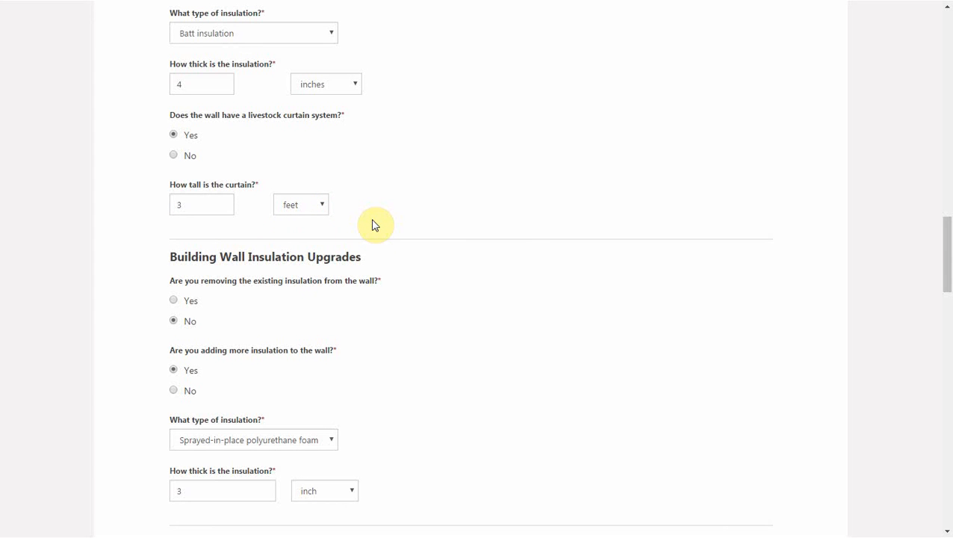
# - Describe the existing roof as Metal roof with wooden trusses, insulated with 12 inches of Blown-in cellulose
pyautogui.scroll(-5, 375, 225)
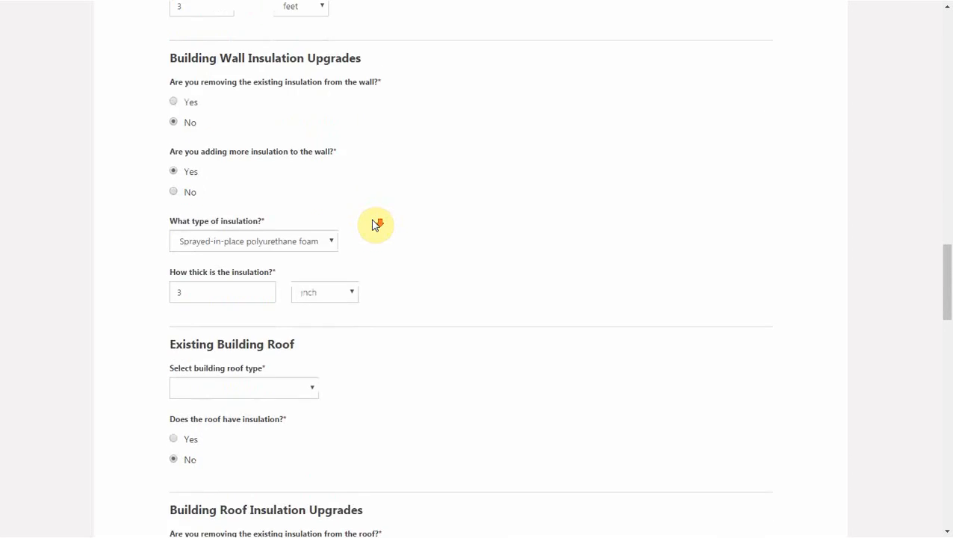
pyautogui.click(312, 190)
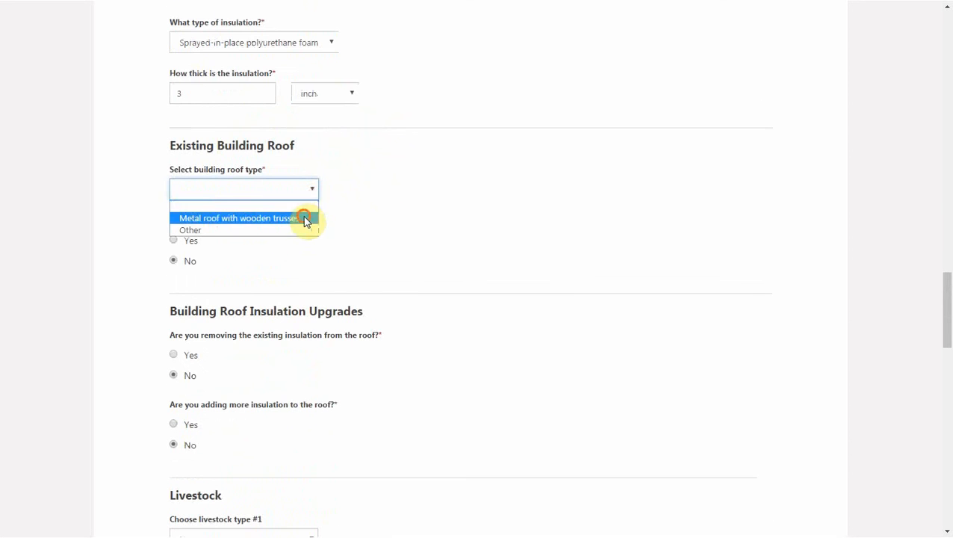
pyautogui.click(306, 216)
pyautogui.click(174, 241)
pyautogui.click(234, 310)
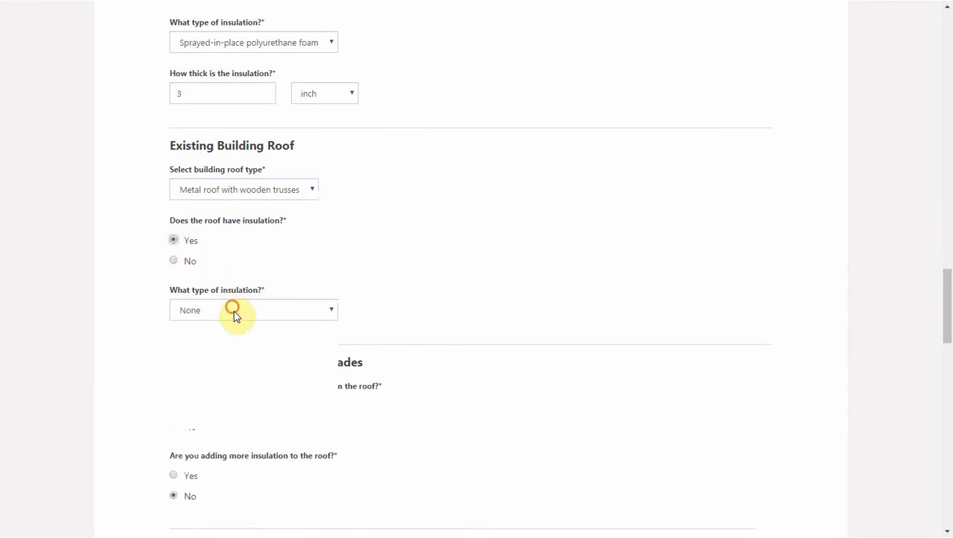
pyautogui.click(233, 351)
pyautogui.click(396, 309)
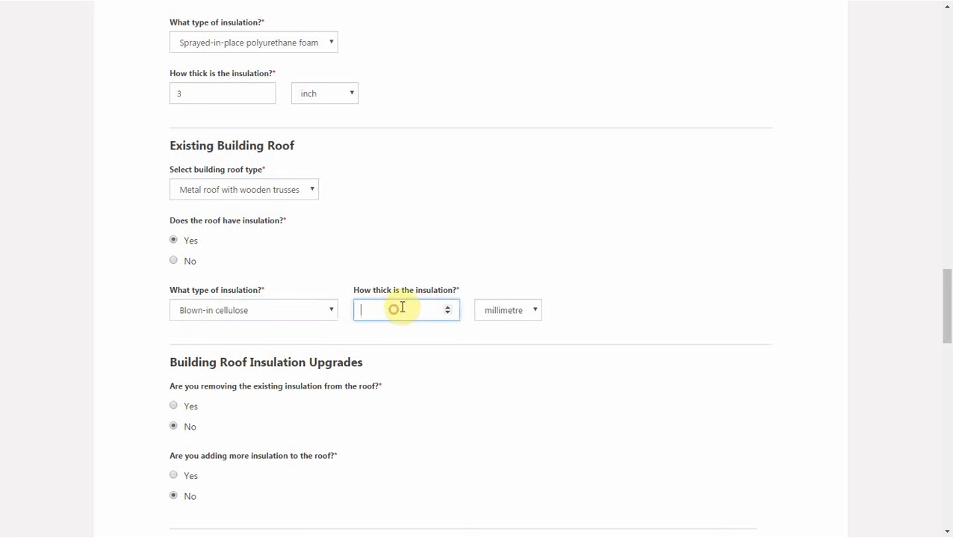
pyautogui.write('12')
pyautogui.click(523, 310)
pyautogui.click(502, 341)
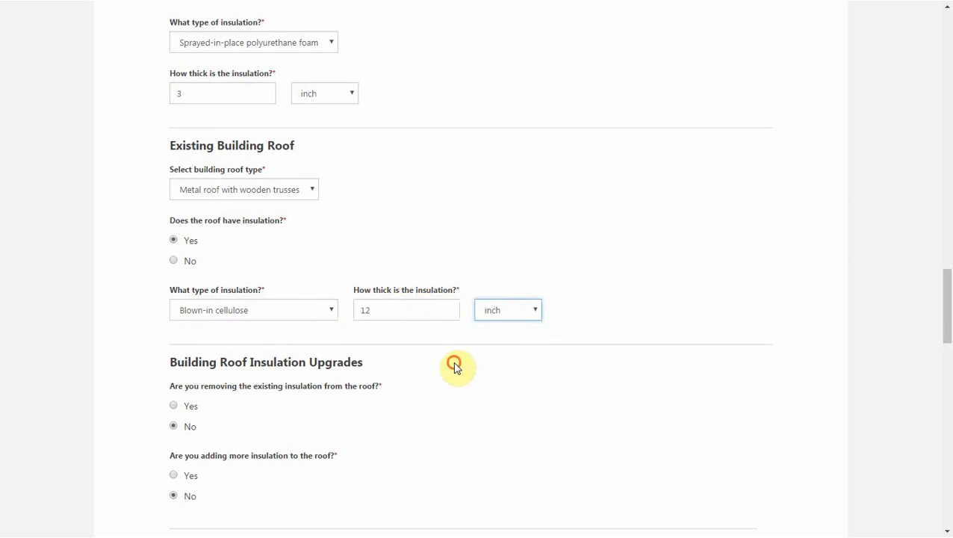
# - Set livestock type #1 to Chicken - Broilers, with 13000 animals housed at one time
pyautogui.scroll(-3, 415, 362)
pyautogui.scroll(-4, 420, 313)
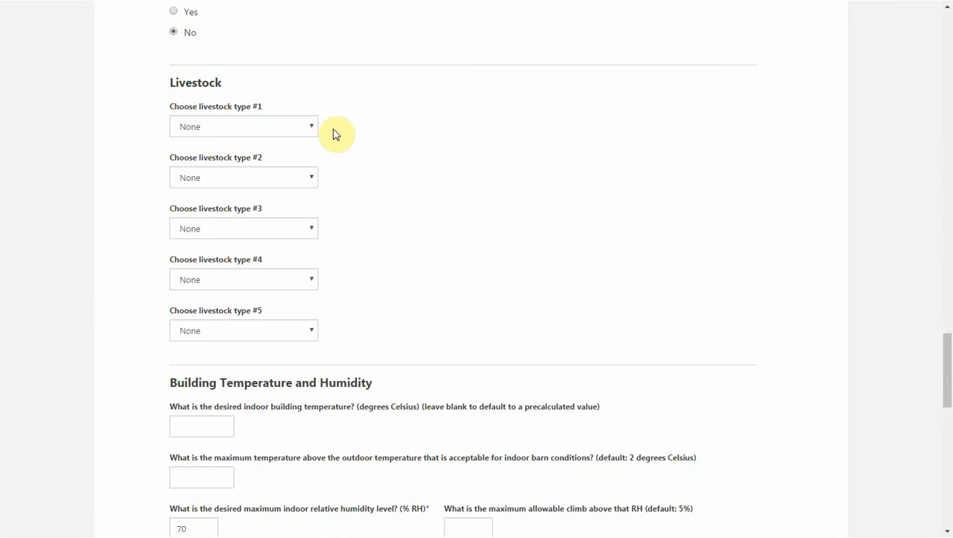
pyautogui.click(310, 129)
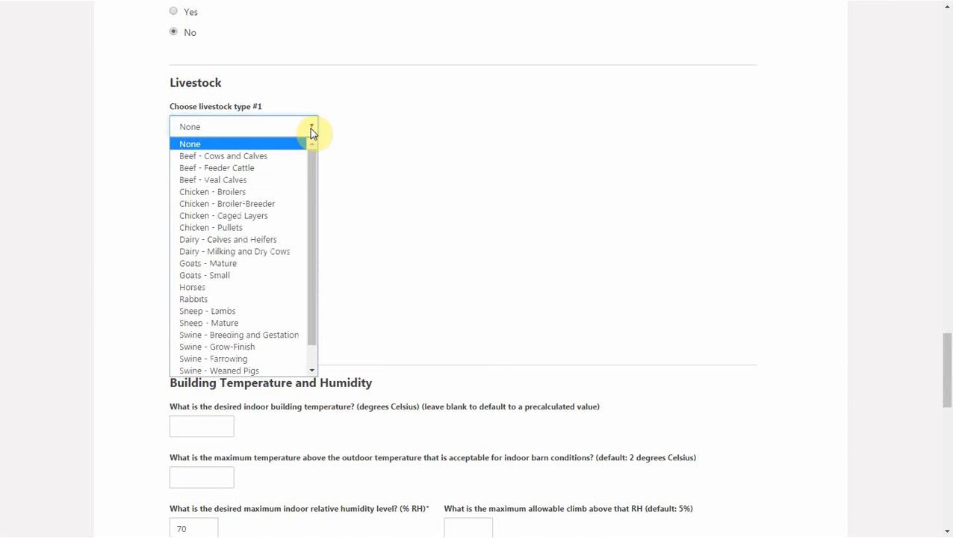
pyautogui.click(292, 143)
pyautogui.click(304, 130)
pyautogui.click(258, 191)
pyautogui.click(202, 177)
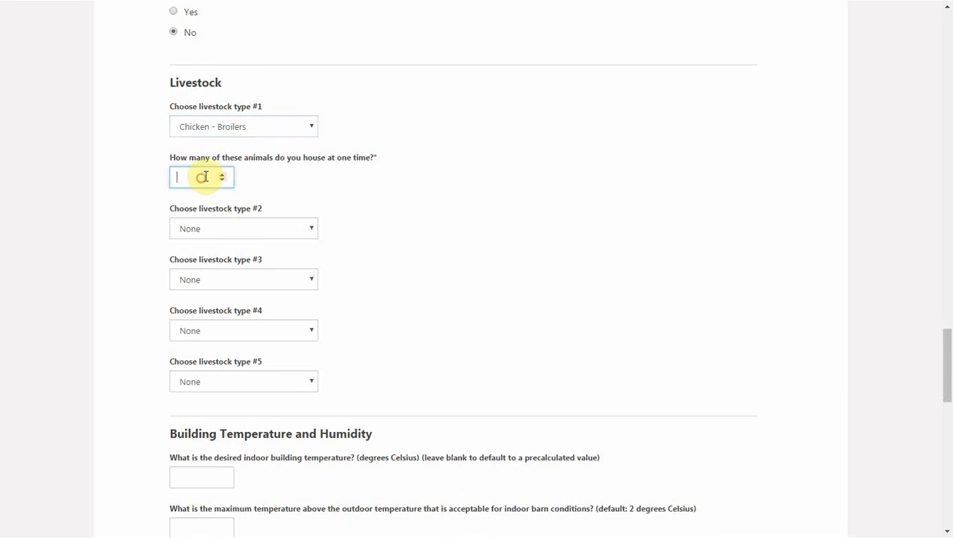
pyautogui.write('13000')
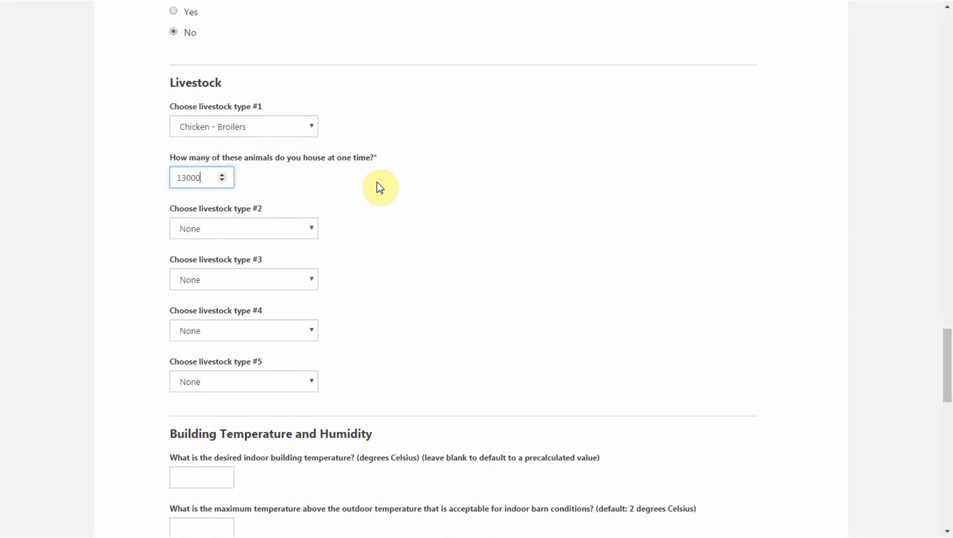
pyautogui.click(378, 186)
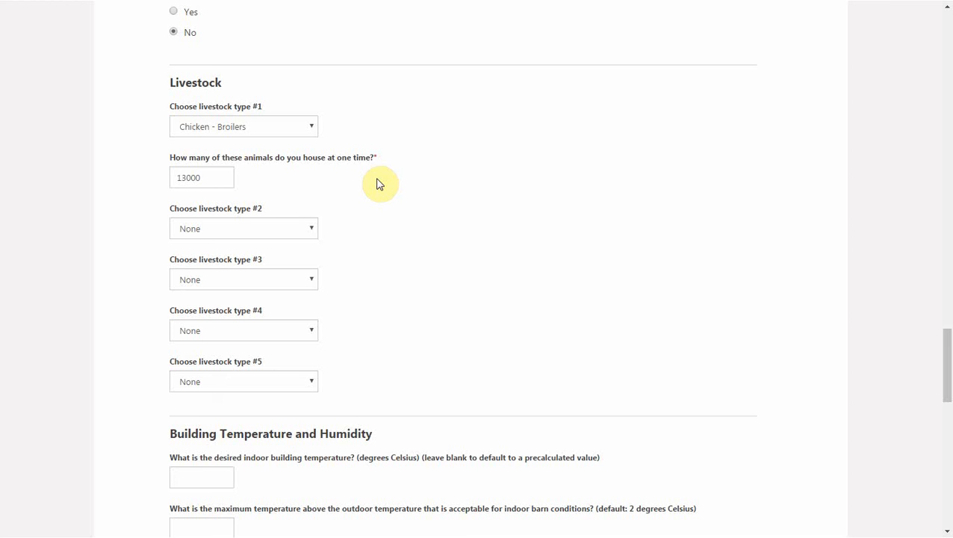
# - Examine the Building Temperature and Humidity fields for desired indoor temperature, maximum temperature above outdoors, relative humidity and allowable humidity climb
pyautogui.scroll(-5, 377, 184)
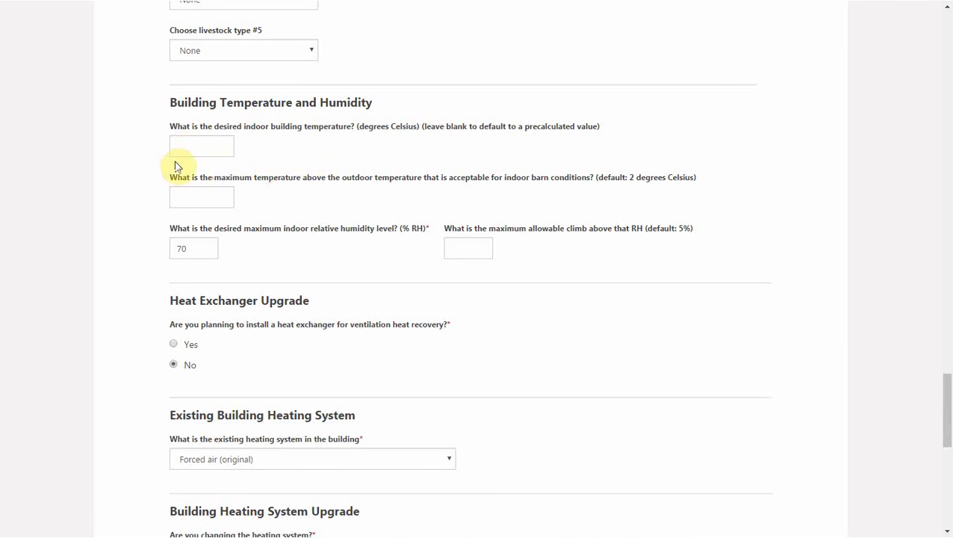
pyautogui.click(202, 146)
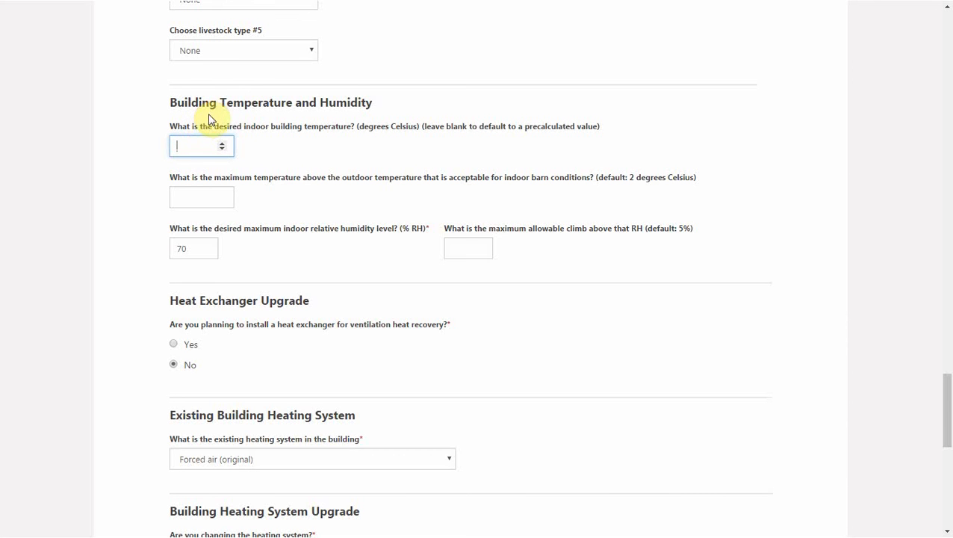
pyautogui.doubleClick(182, 248)
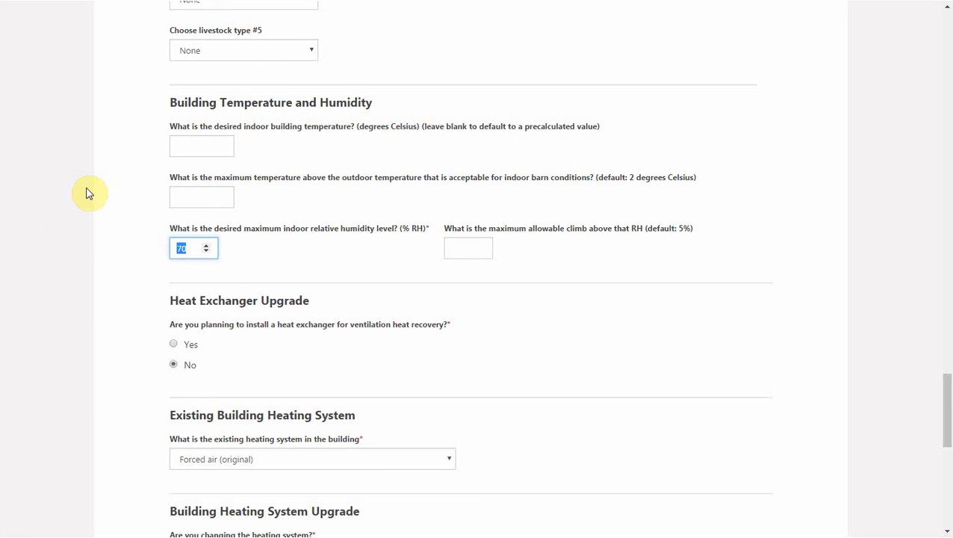
pyautogui.click(187, 193)
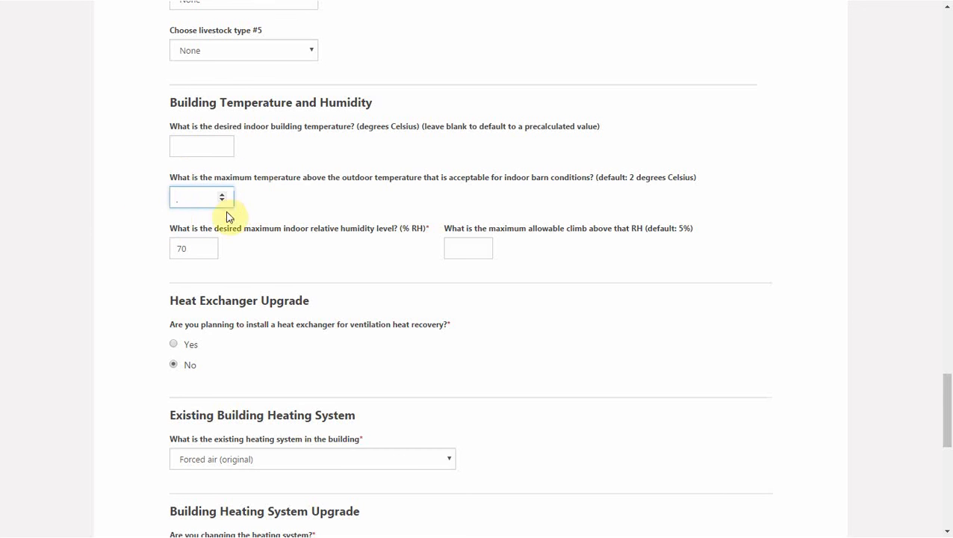
pyautogui.click(461, 247)
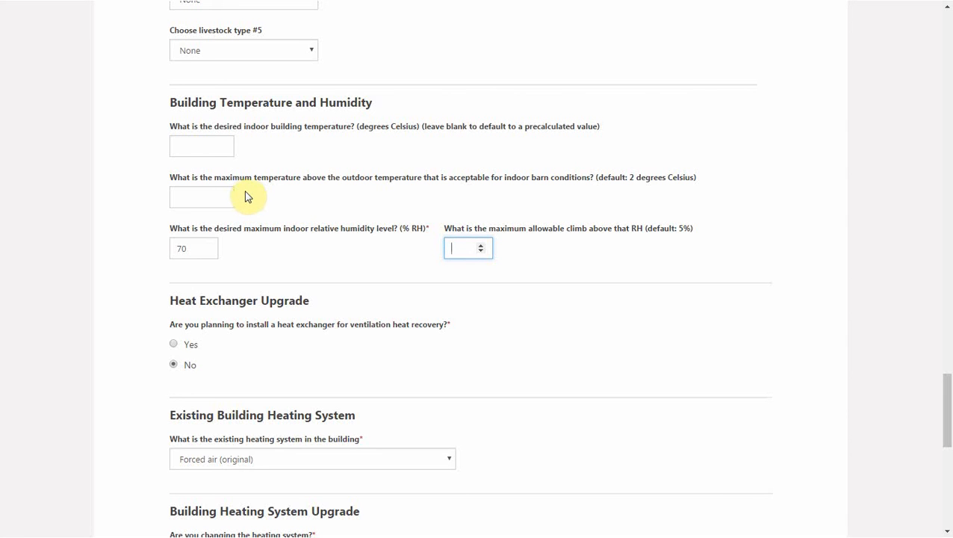
pyautogui.click(183, 195)
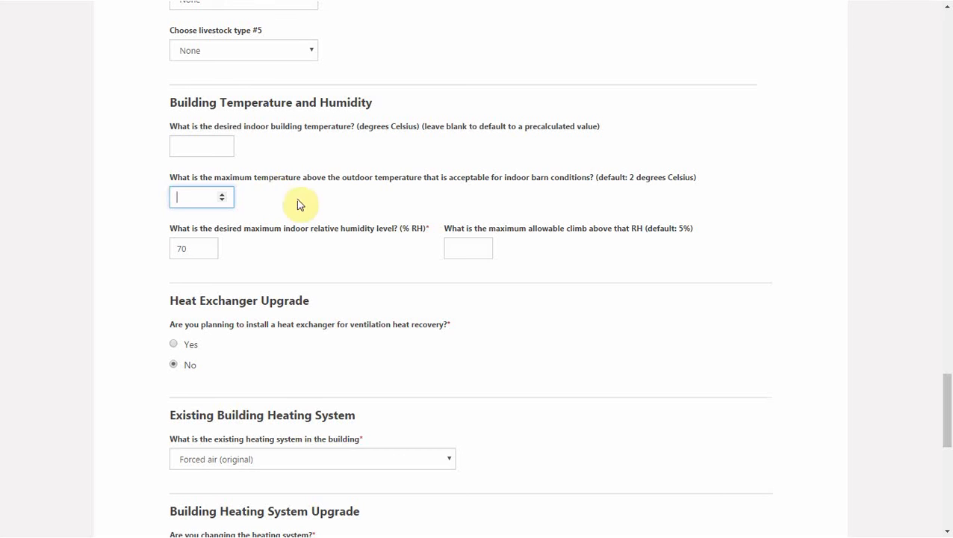
pyautogui.write('2')
pyautogui.click(451, 246)
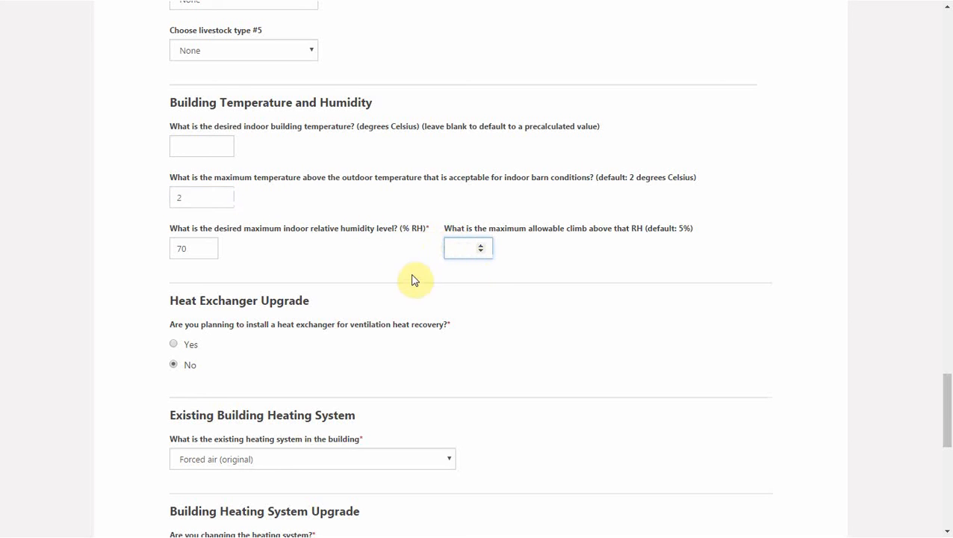
pyautogui.write('5')
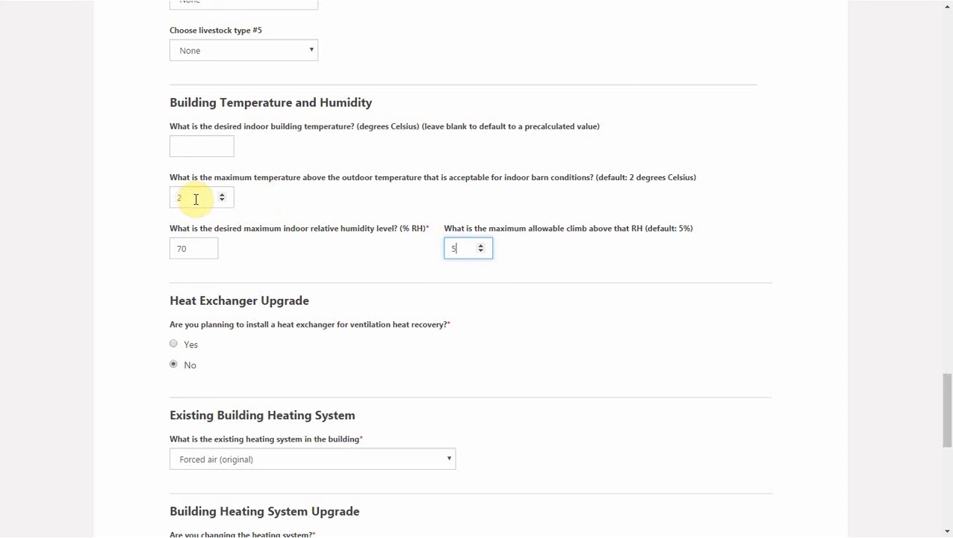
pyautogui.moveTo(459, 248); pyautogui.dragTo(411, 245)
pyautogui.press('BackSpace')
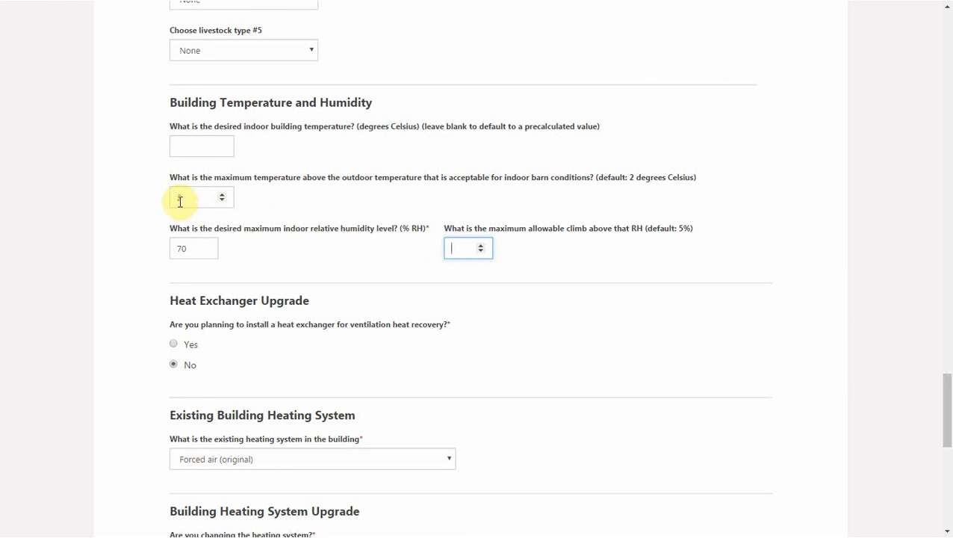
pyautogui.click(188, 200)
pyautogui.click(297, 224)
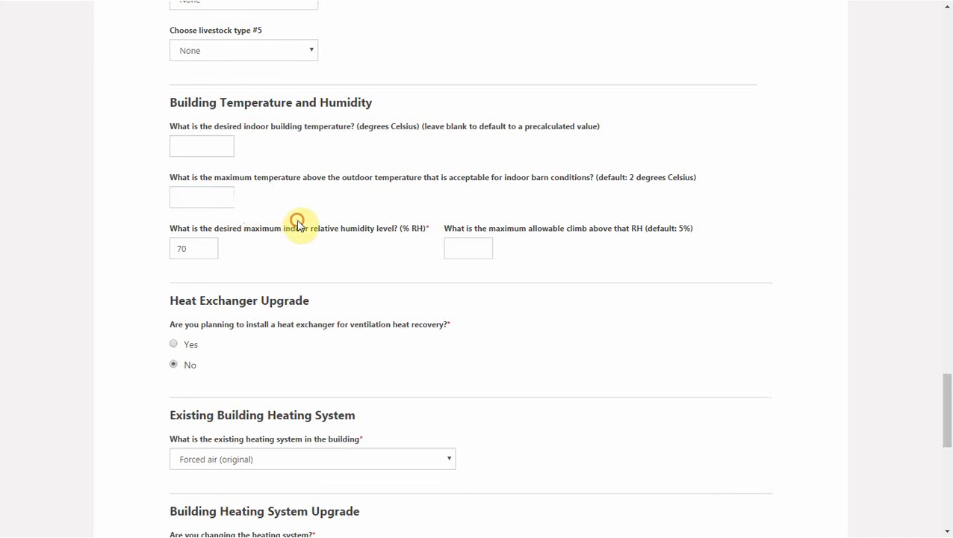
# - Plan a heat exchanger with 1000 L/s maximum airflow capacity, 80% sensible heat recovery efficiency and Variable Speed airflow control
pyautogui.scroll(-4, 300, 224)
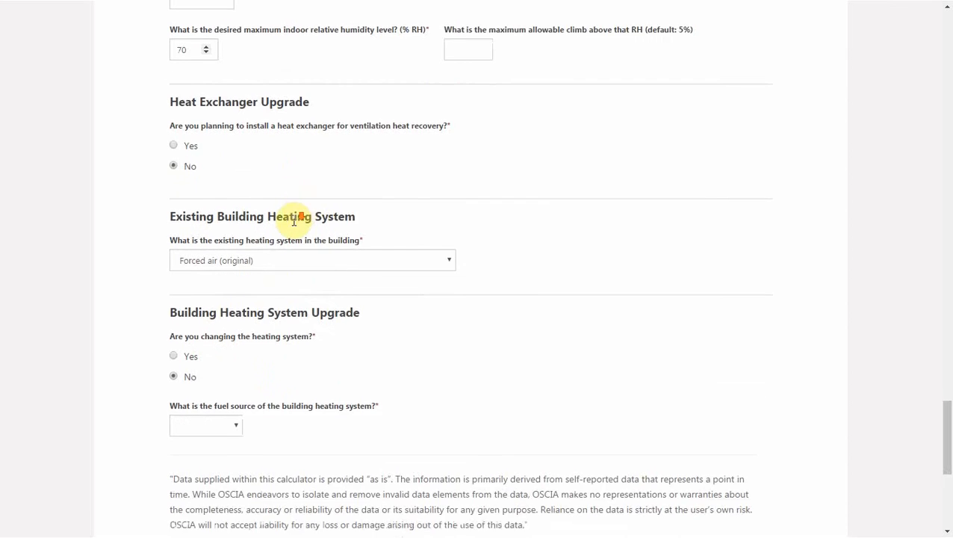
pyautogui.click(174, 78)
pyautogui.click(496, 98)
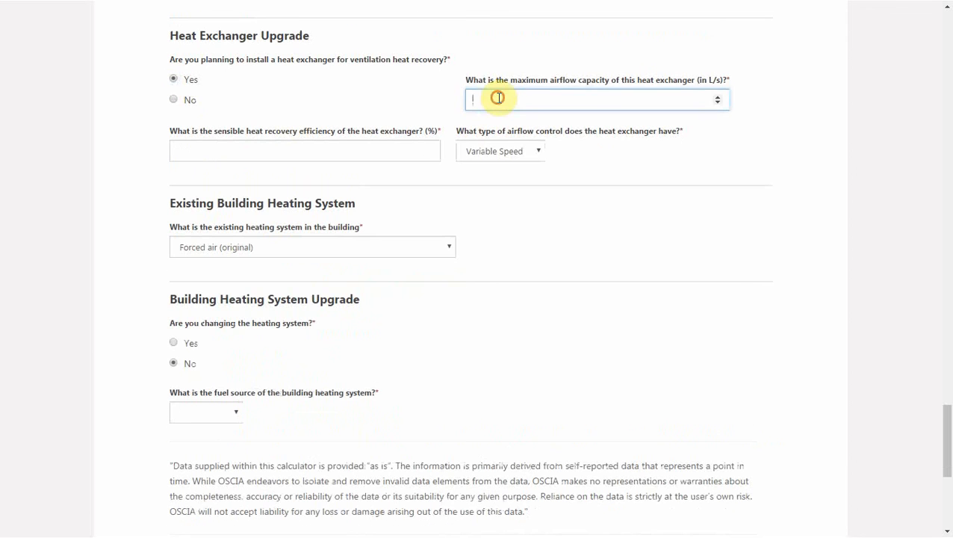
pyautogui.write('1000')
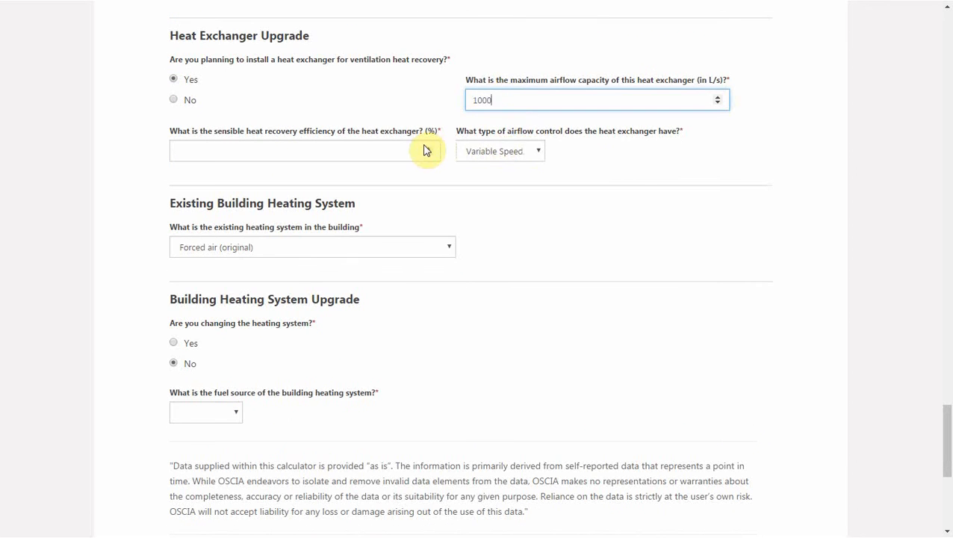
pyautogui.click(394, 152)
pyautogui.write('80')
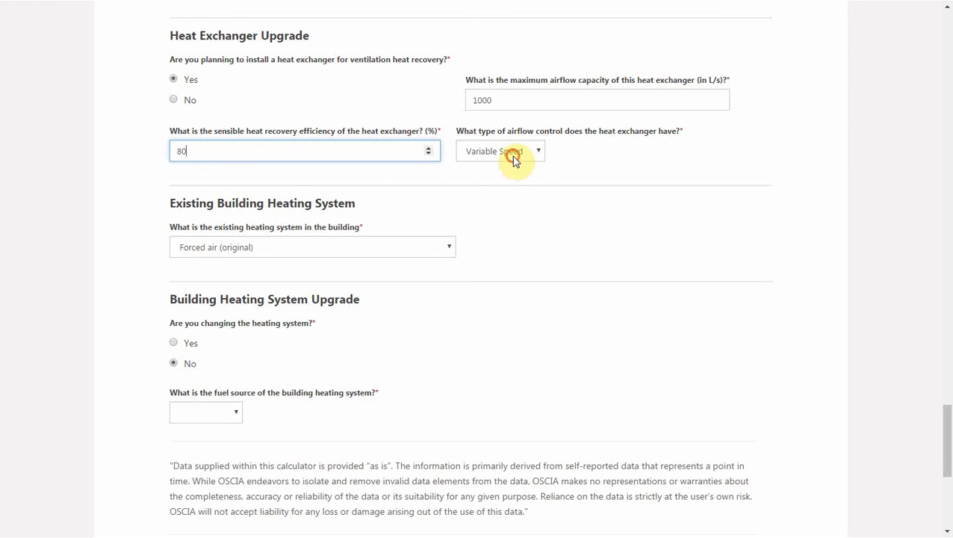
pyautogui.click(510, 153)
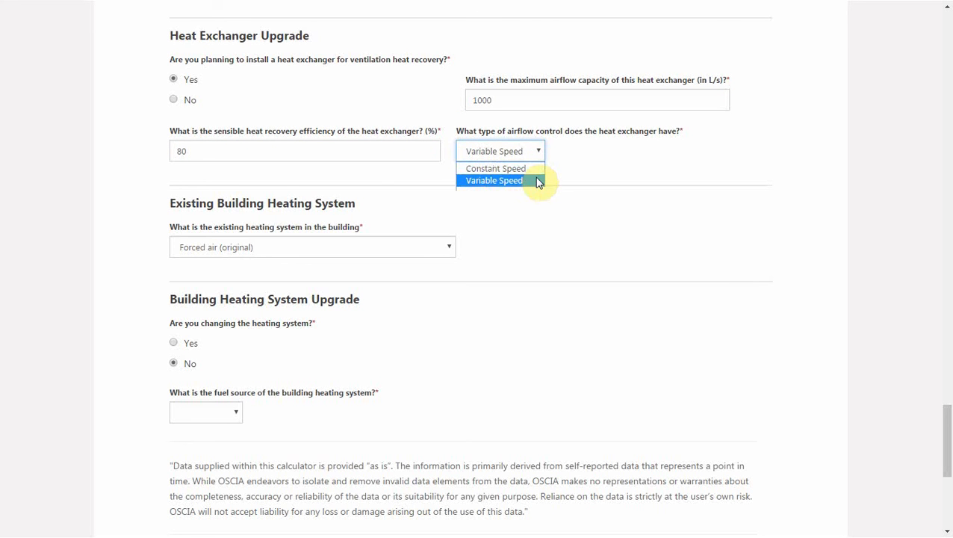
pyautogui.click(538, 182)
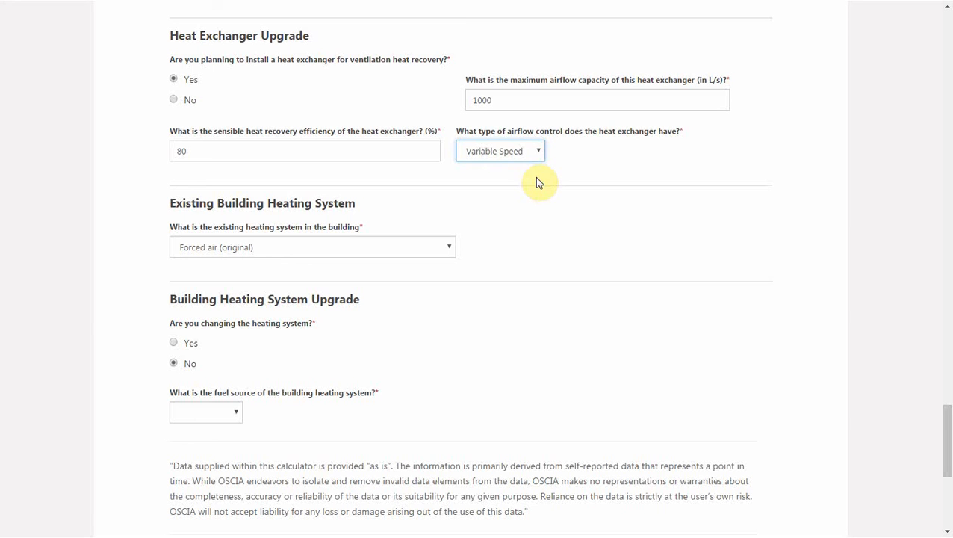
# - Set the existing heating system to Forced air (original), keep it without an upgrade, and choose Heating Oil as its fuel source
pyautogui.click(438, 246)
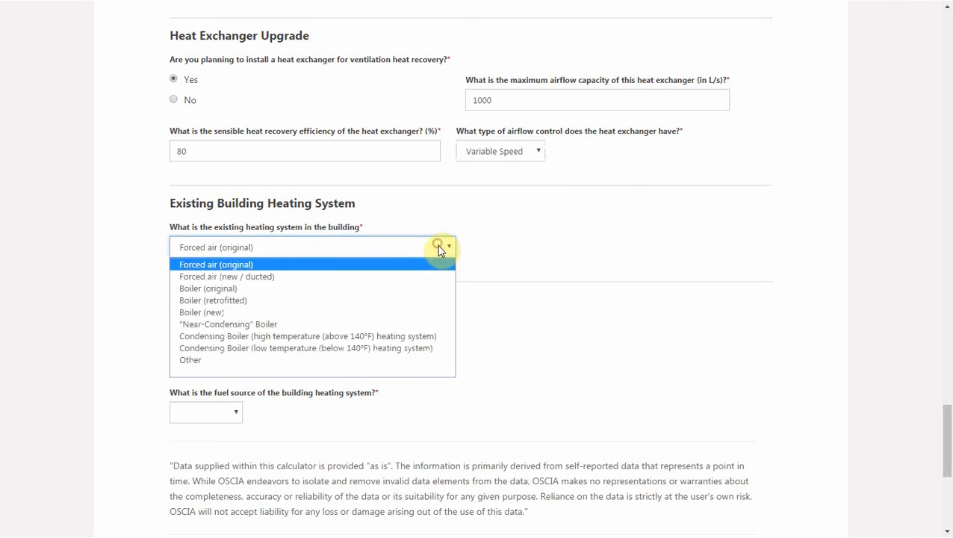
pyautogui.click(414, 266)
pyautogui.click(174, 363)
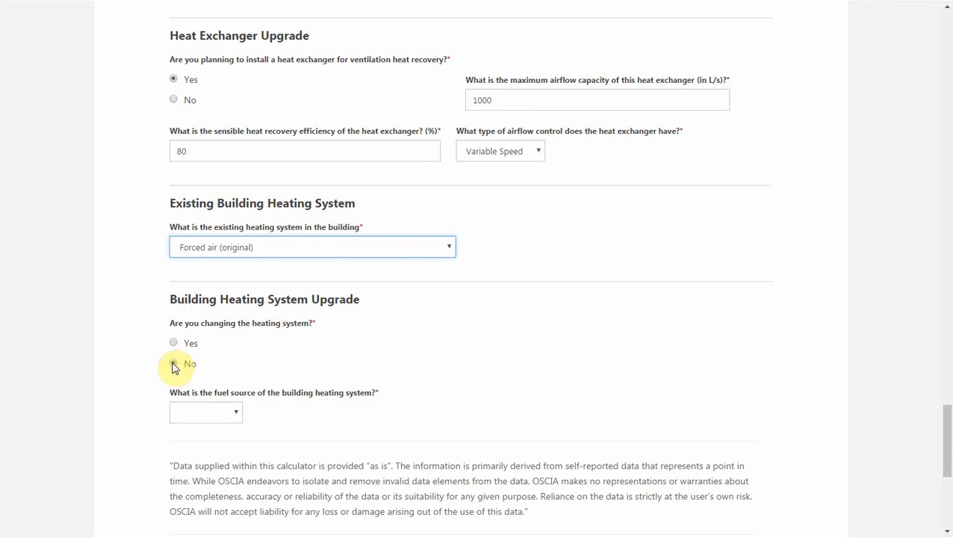
pyautogui.click(230, 416)
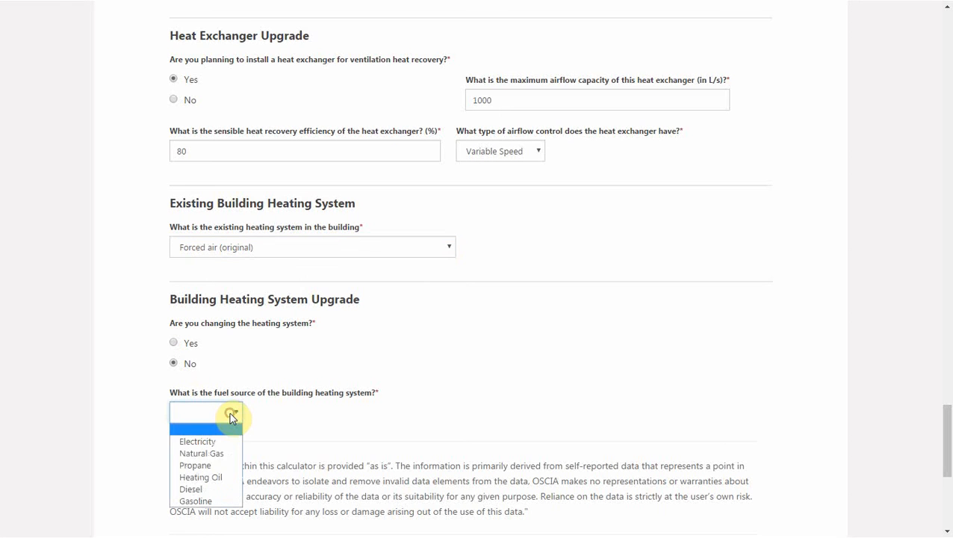
pyautogui.click(222, 478)
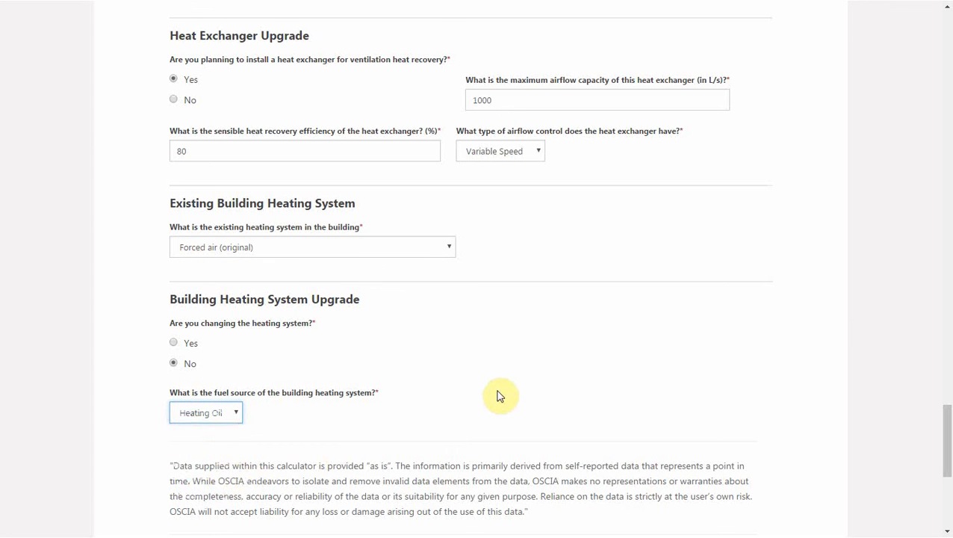
# - Calculate and save the broiler building scenario
pyautogui.scroll(-1, 499, 394)
pyautogui.scroll(-3, 498, 388)
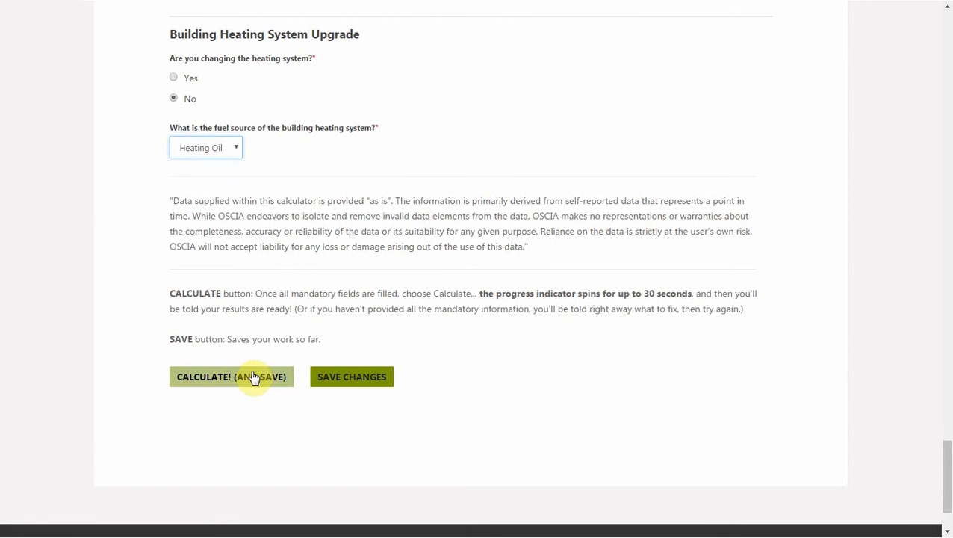
pyautogui.click(254, 377)
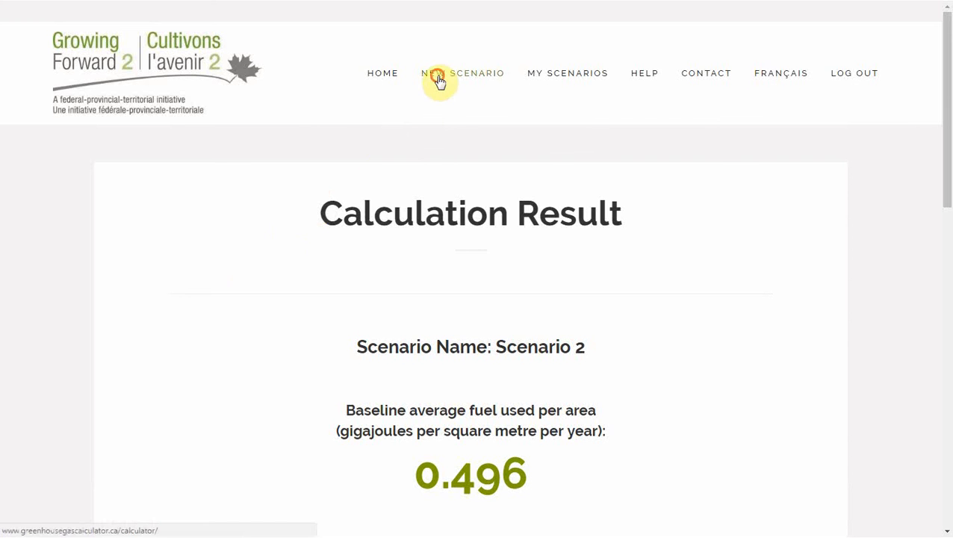
# - Start a new scenario and set its facility type to Grain Dryer
pyautogui.click(462, 74)
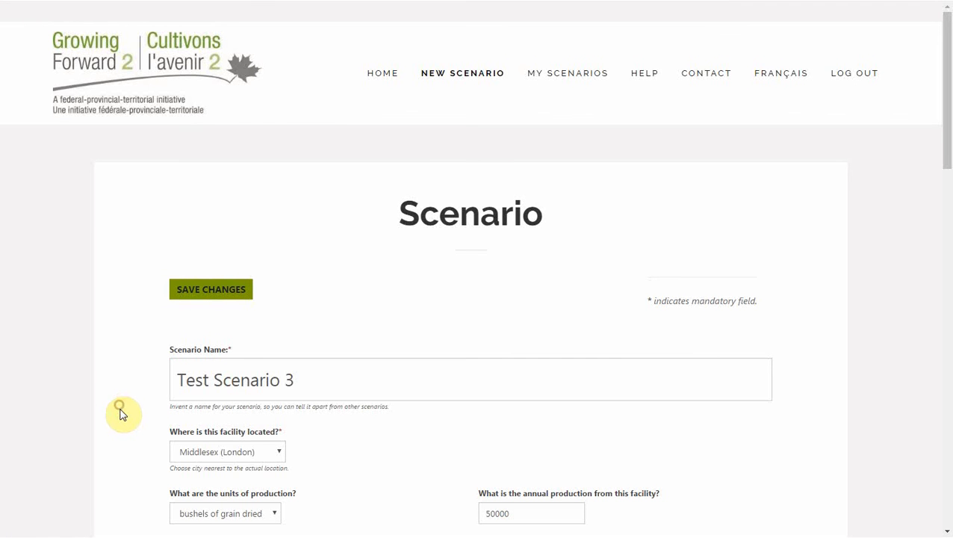
pyautogui.scroll(-3, 122, 412)
pyautogui.scroll(-4, 124, 413)
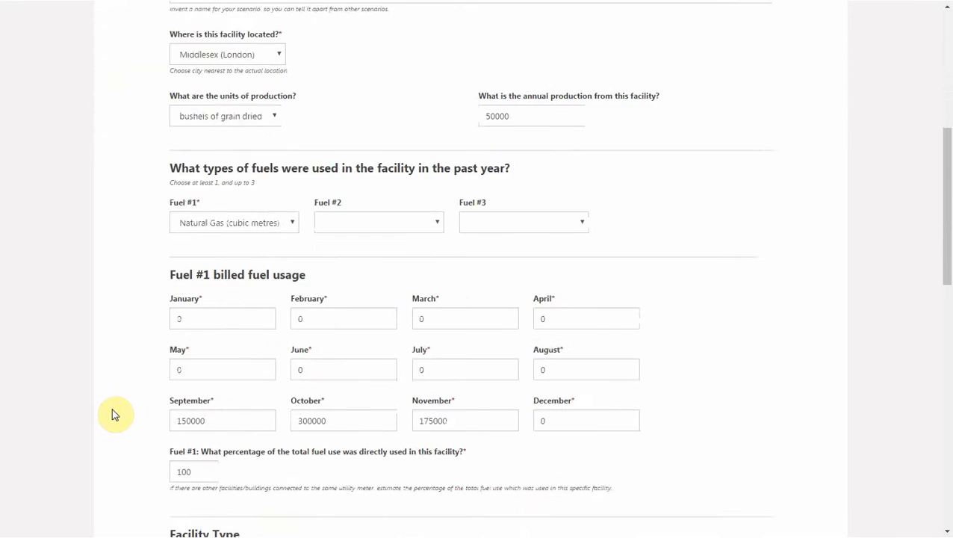
pyautogui.scroll(-2, 107, 417)
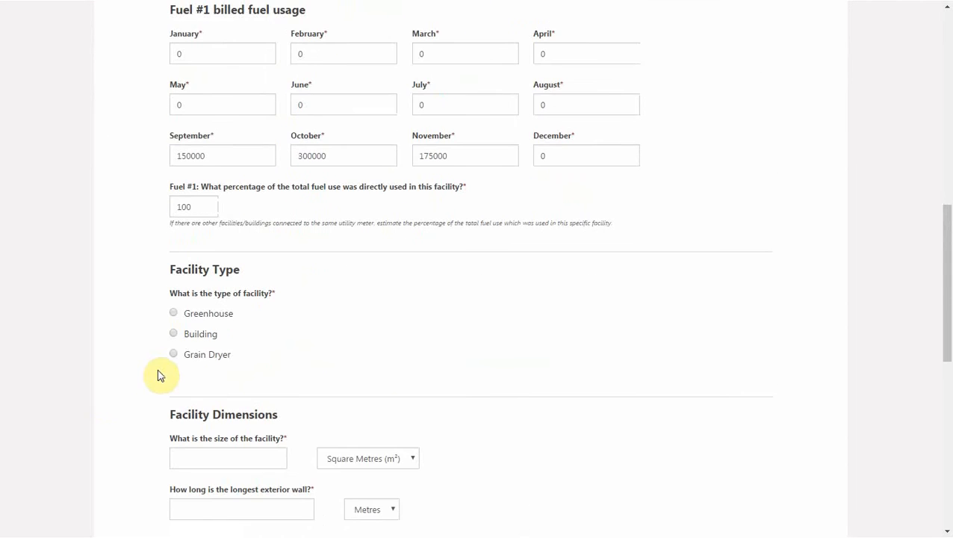
pyautogui.click(171, 352)
# - Set the primary crop to be dried to Corn and the total quantity dried annually to 50000 tonnes
pyautogui.scroll(-4, 78, 398)
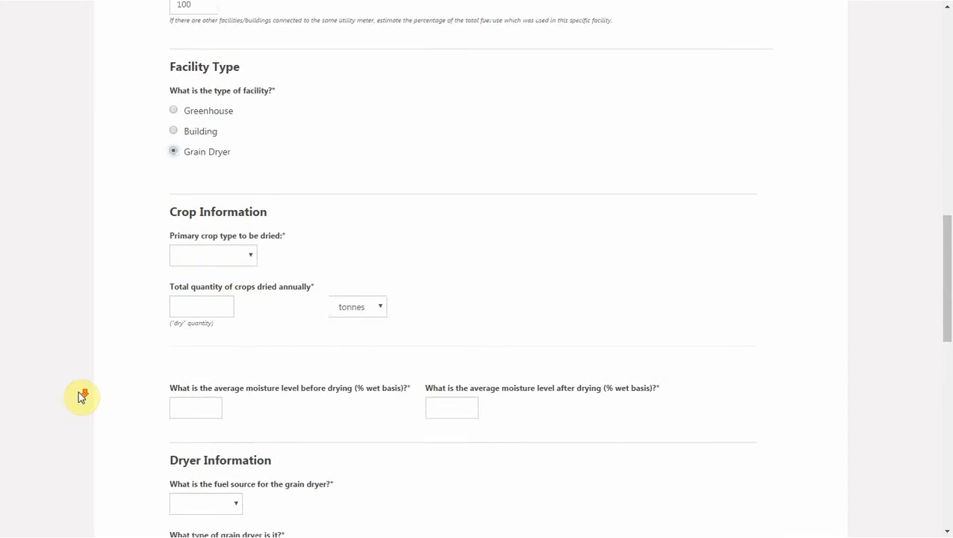
pyautogui.click(249, 196)
pyautogui.click(216, 258)
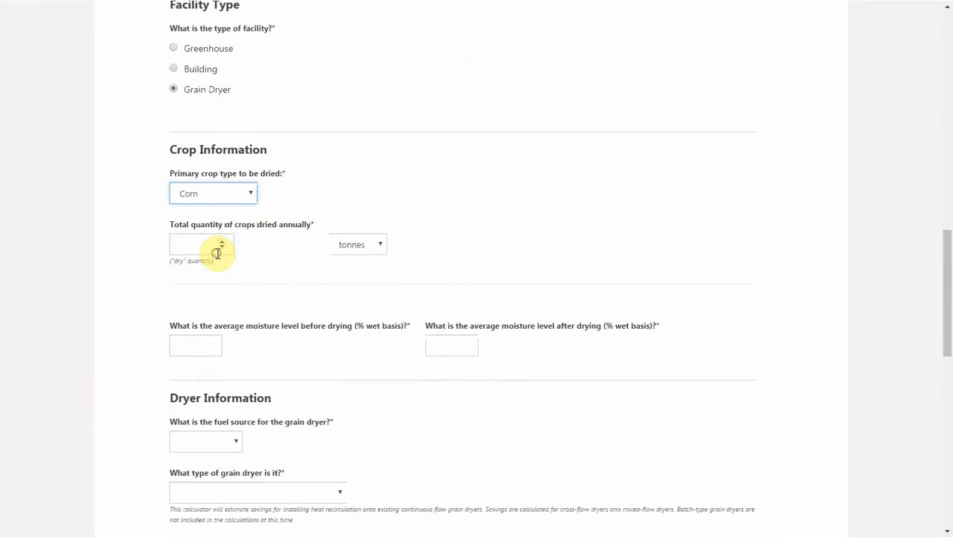
pyautogui.click(198, 243)
pyautogui.write('50000')
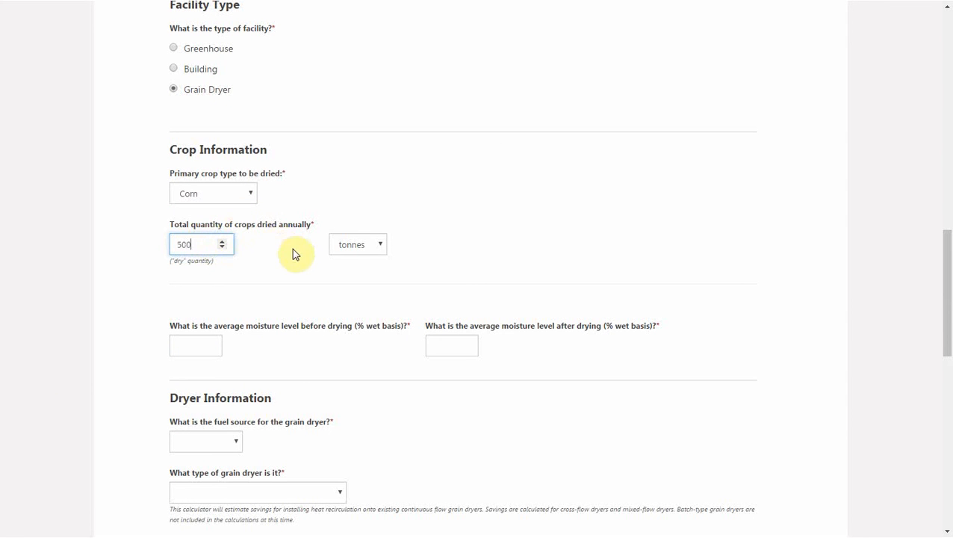
# - Set the average moisture level to 21% before drying and 15% after drying
pyautogui.click(188, 342)
pyautogui.write('21')
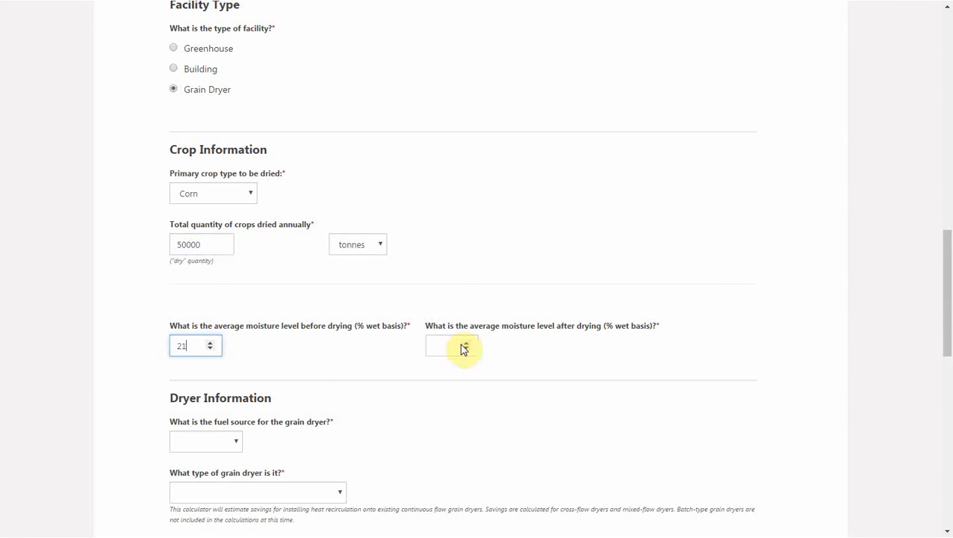
pyautogui.click(444, 346)
pyautogui.write('15')
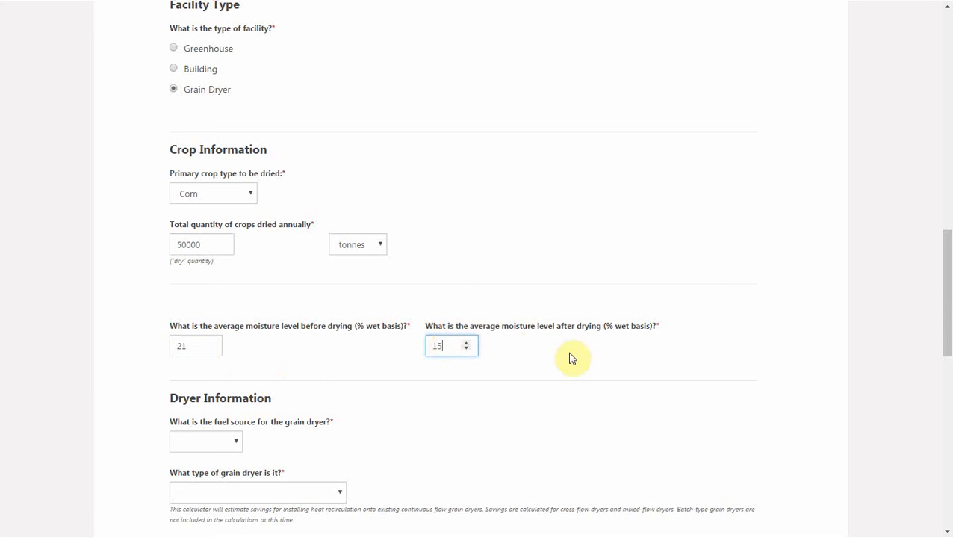
pyautogui.write('.')
pyautogui.click(595, 366)
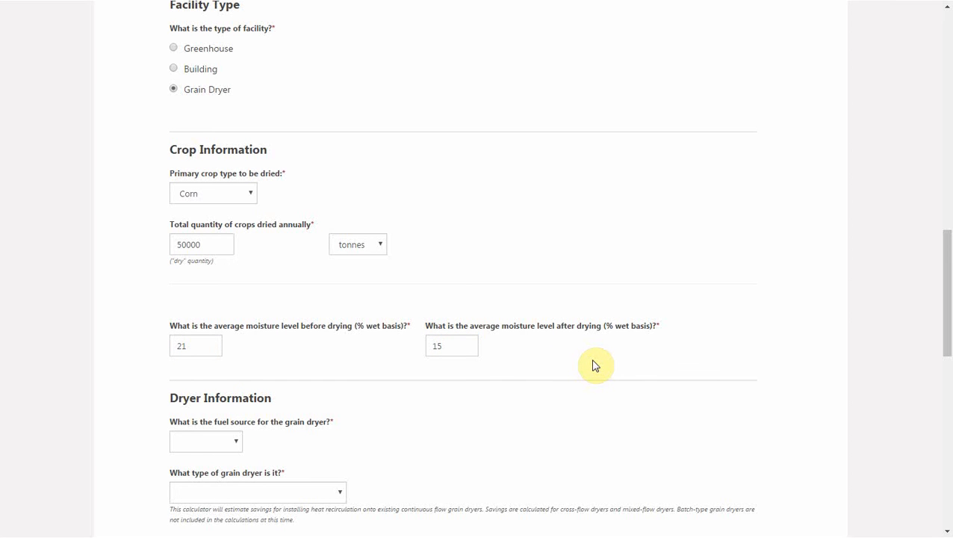
# - Describe the grain dryer as a Cross-Flow Dryer (Tower or Horizontal) fuelled by Natural Gas
pyautogui.scroll(-3, 594, 365)
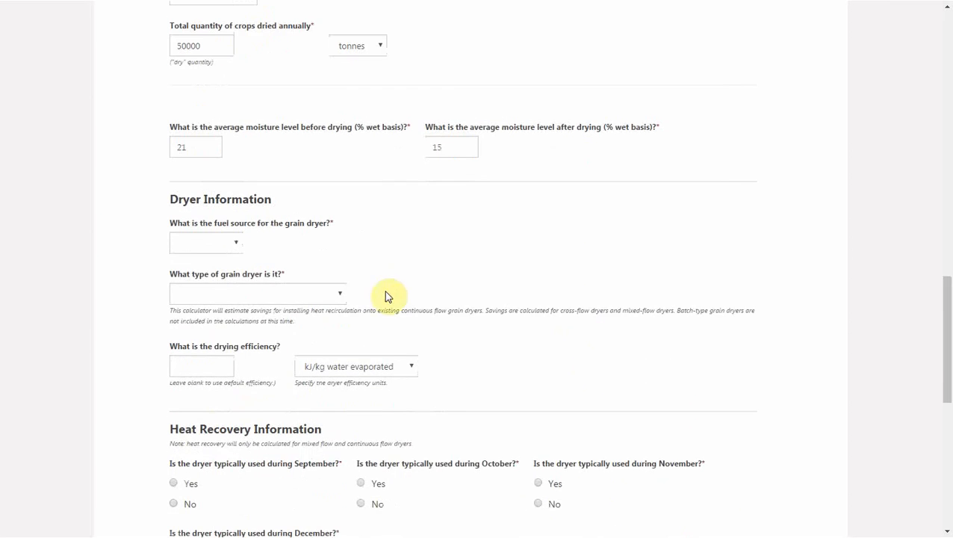
pyautogui.click(237, 249)
pyautogui.click(228, 281)
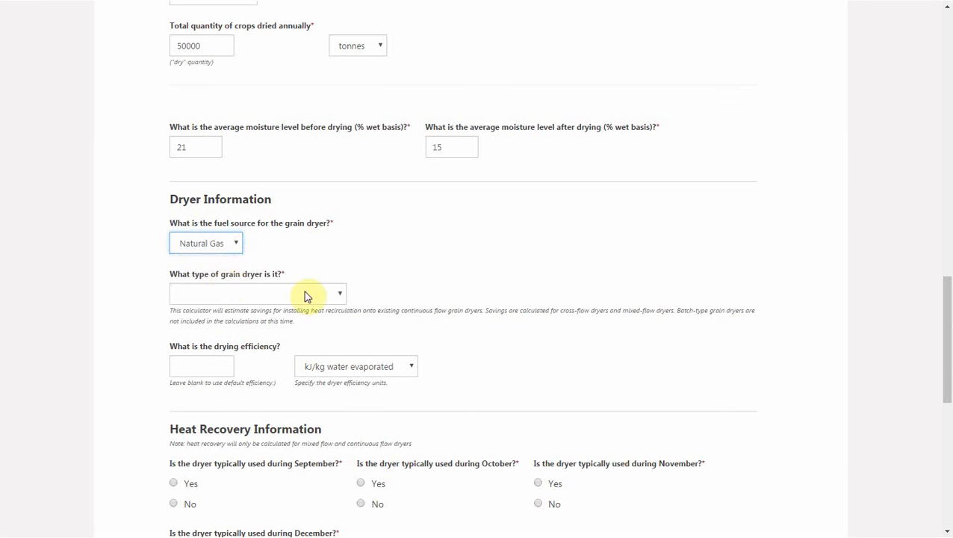
pyautogui.click(339, 298)
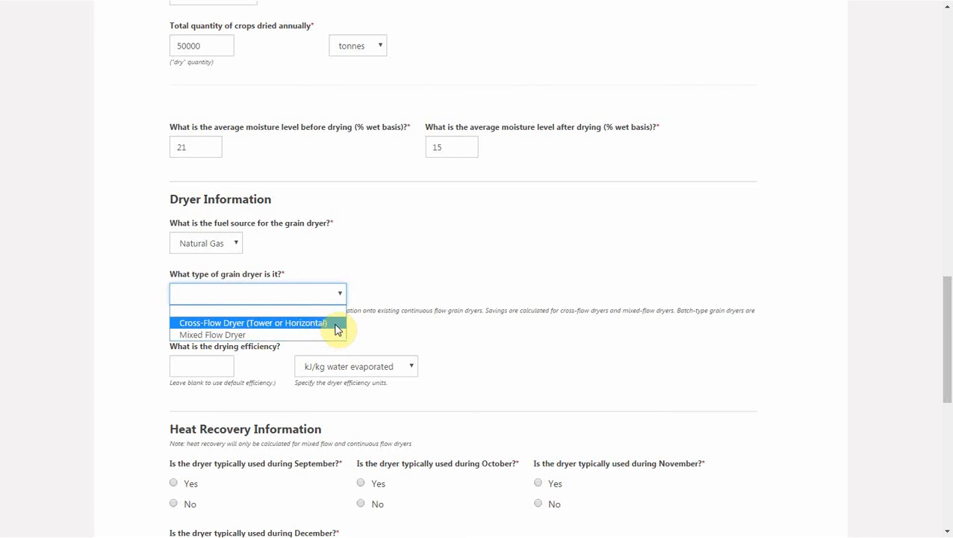
pyautogui.click(334, 323)
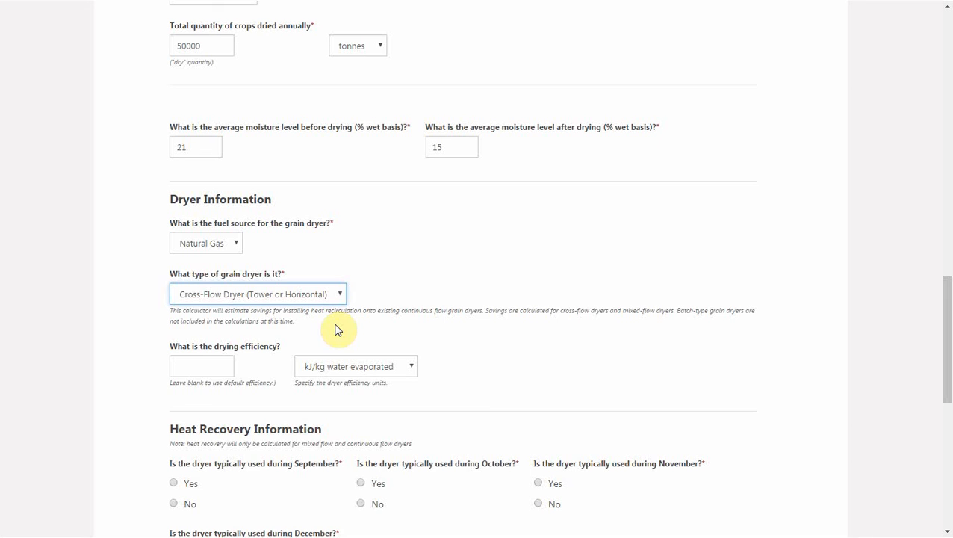
# - Set the drying efficiency to 2650 BTU/lb water evaporated
pyautogui.click(196, 364)
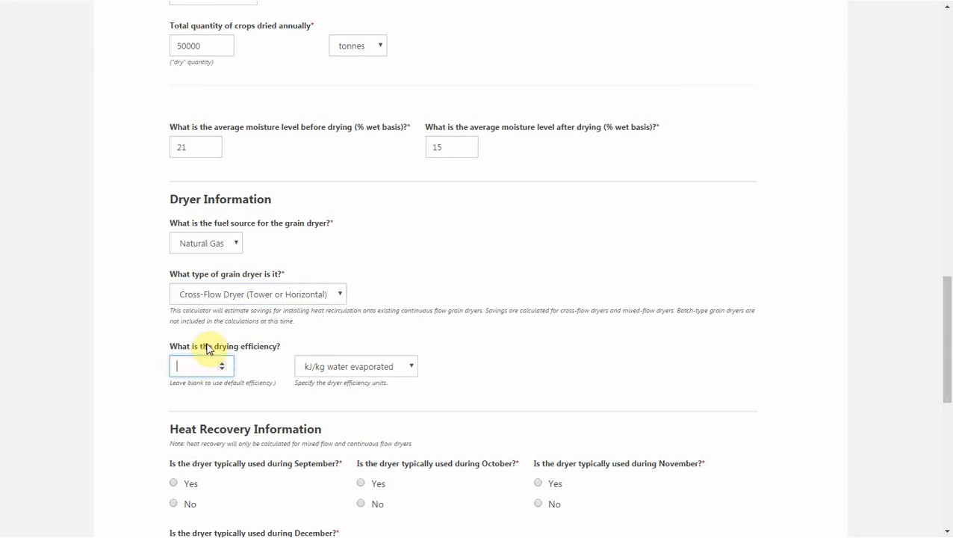
pyautogui.write('2650')
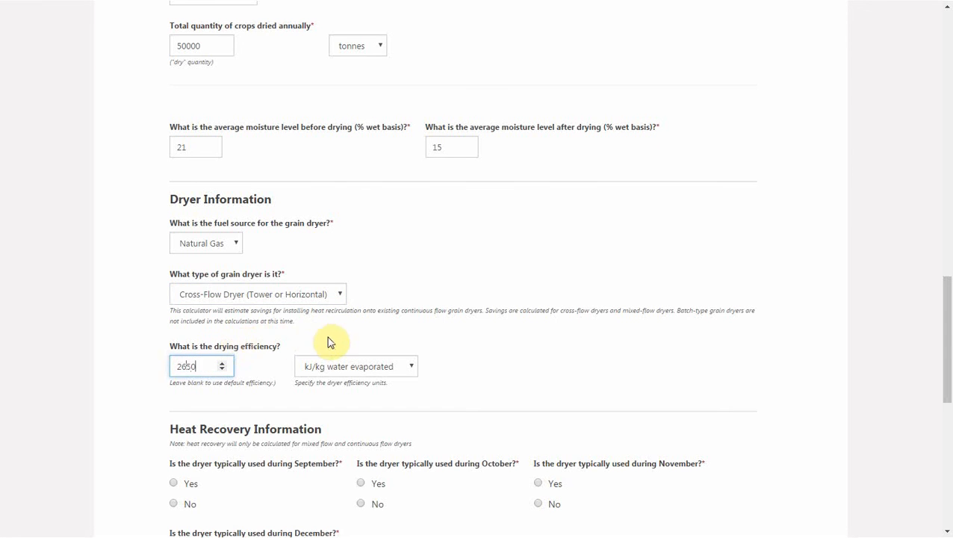
pyautogui.click(399, 366)
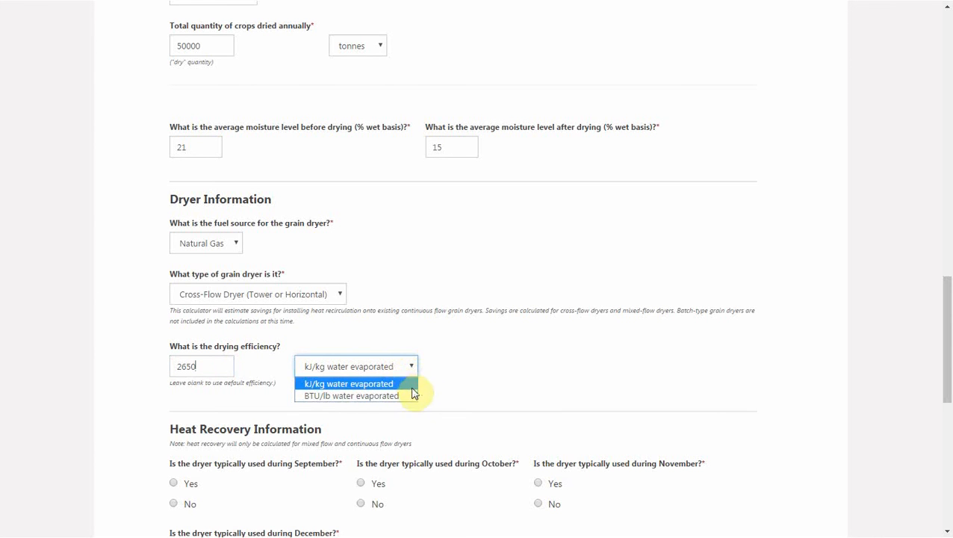
pyautogui.click(413, 396)
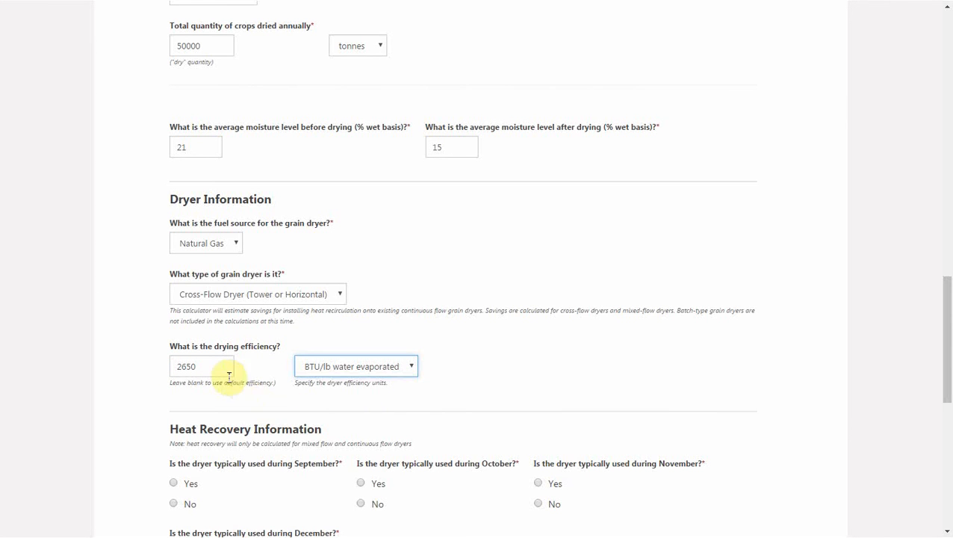
pyautogui.moveTo(211, 366); pyautogui.dragTo(131, 369)
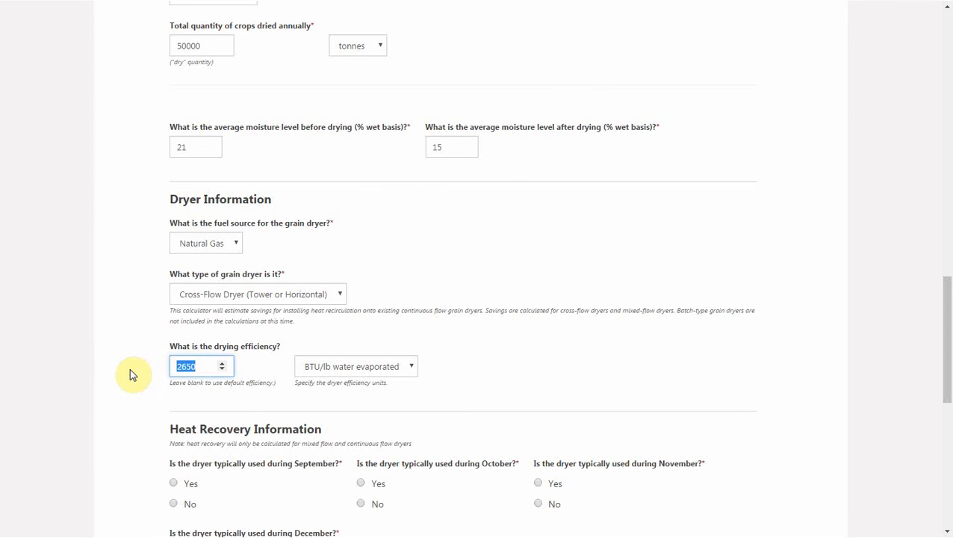
pyautogui.click(130, 374)
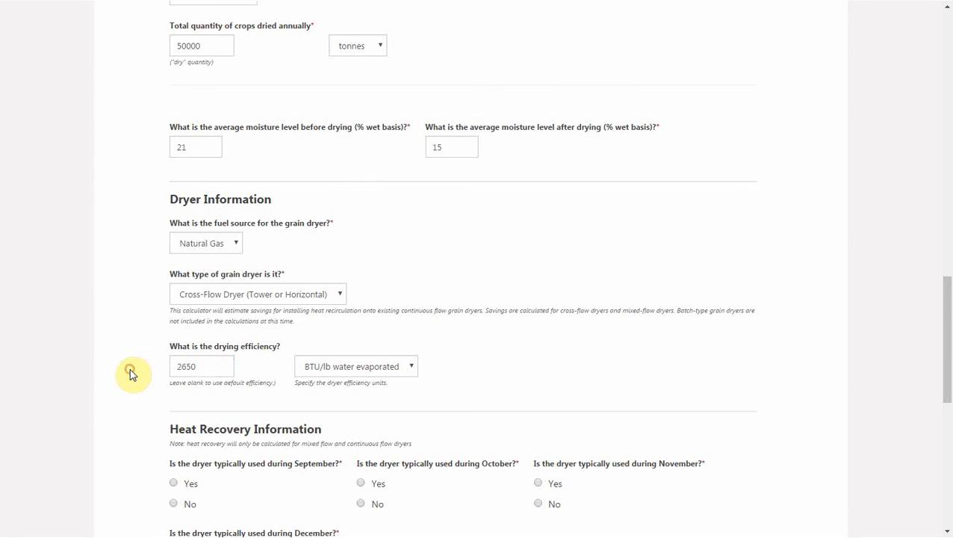
# - Mark the dryer as typically used in September, October and November but not December, and calculate and save the scenario
pyautogui.scroll(-3, 132, 373)
pyautogui.scroll(-1, 133, 374)
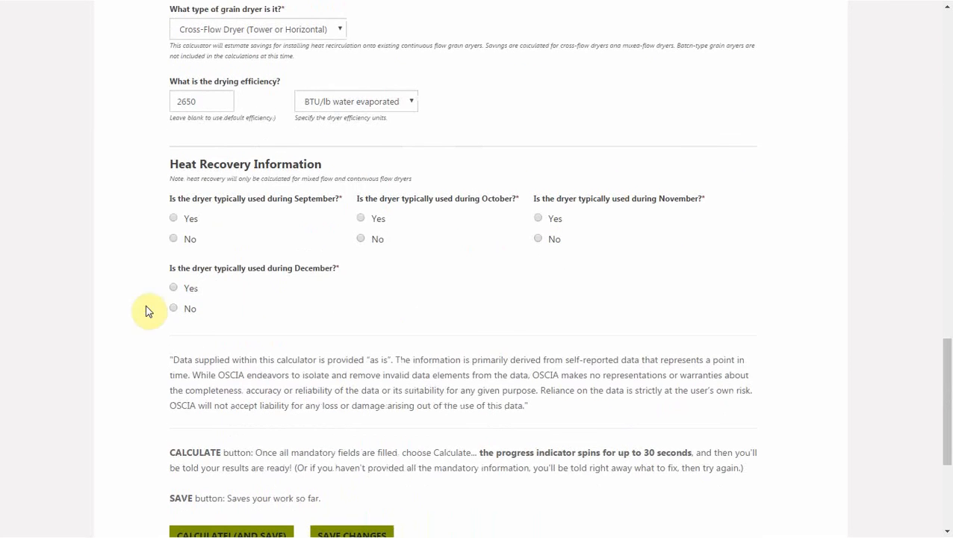
pyautogui.click(174, 218)
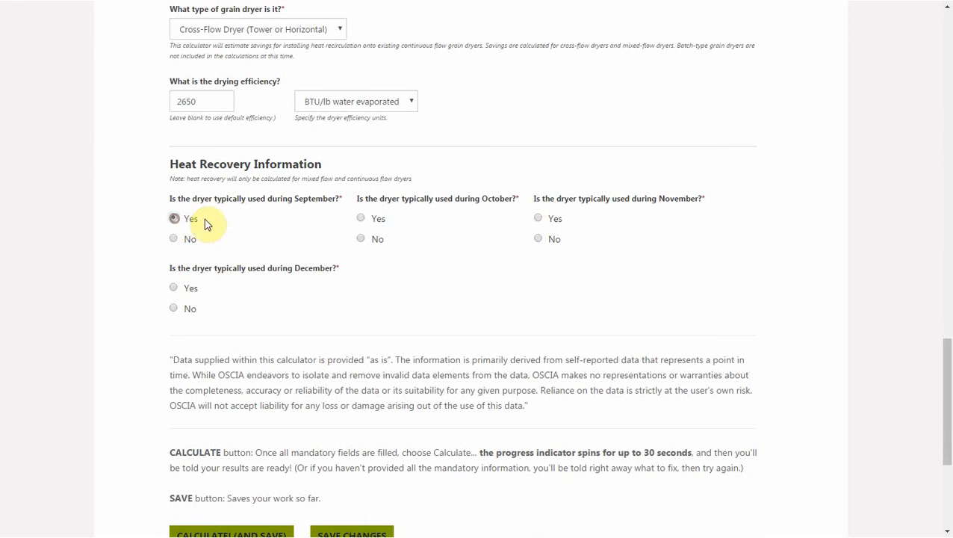
pyautogui.click(361, 218)
pyautogui.click(538, 219)
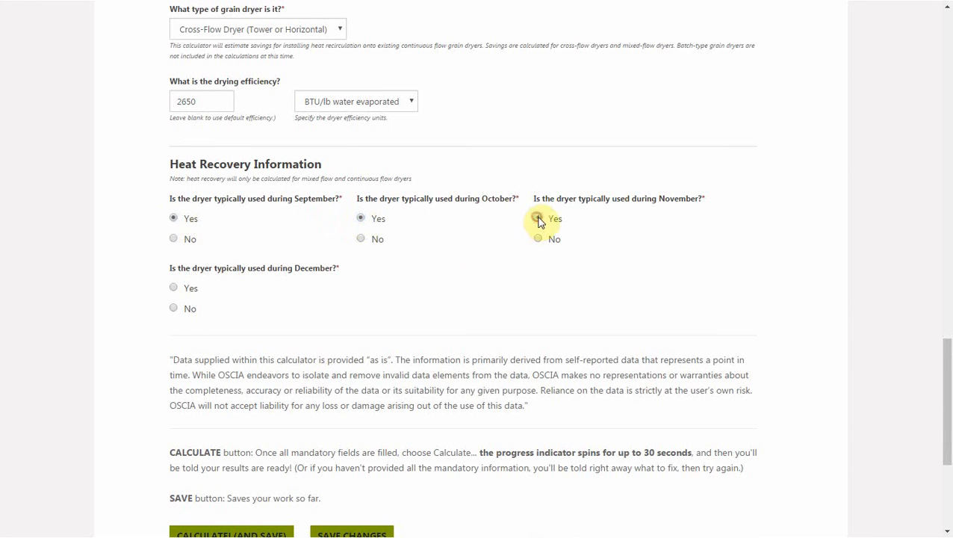
pyautogui.click(173, 308)
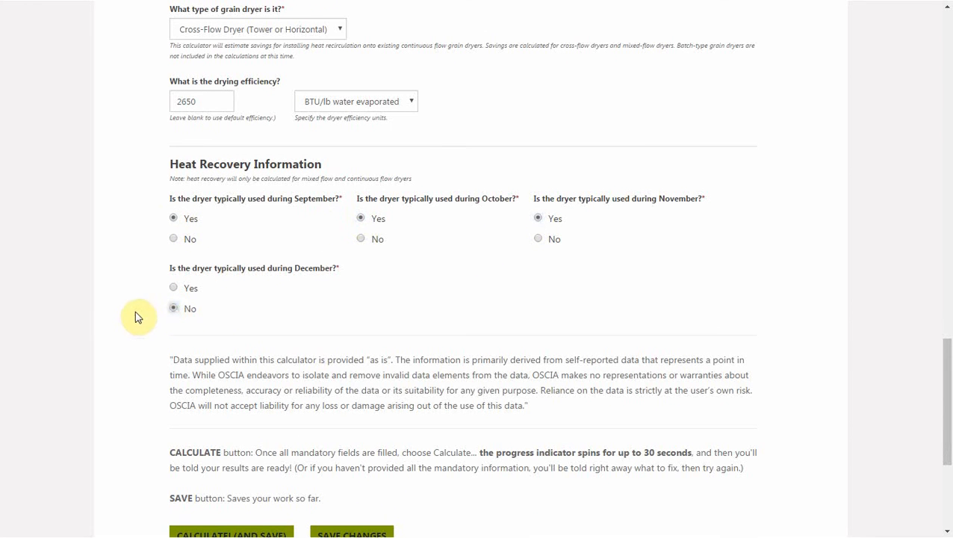
pyautogui.scroll(-2, 149, 336)
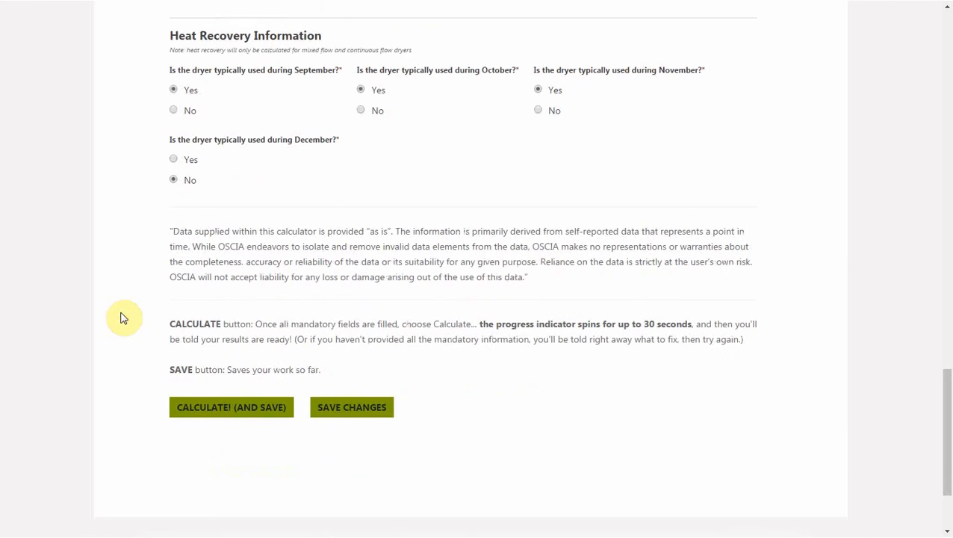
pyautogui.click(211, 401)
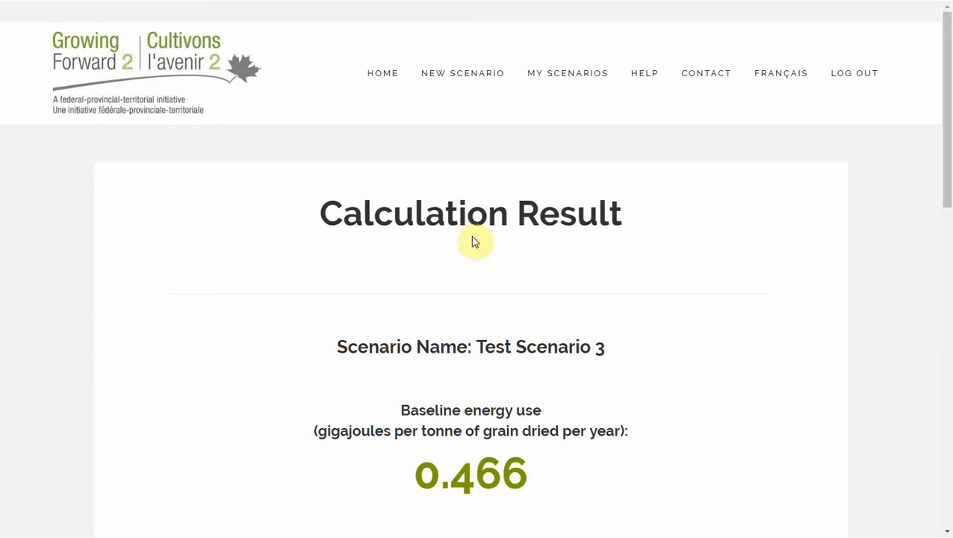
# - Open the list of saved scenarios and review the results of Test Scenario 3, Scenario 2 and Test Scenario 1
pyautogui.click(566, 79)
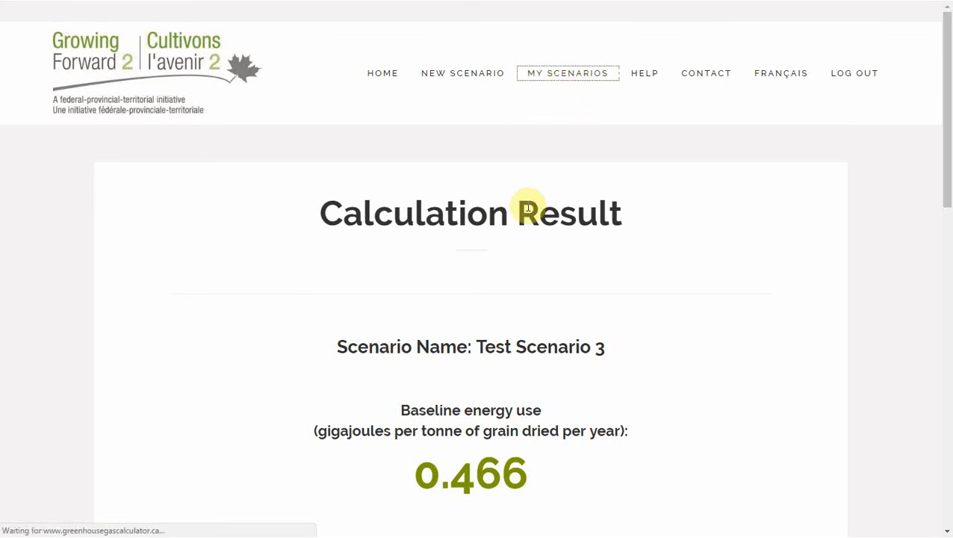
pyautogui.scroll(-3, 528, 207)
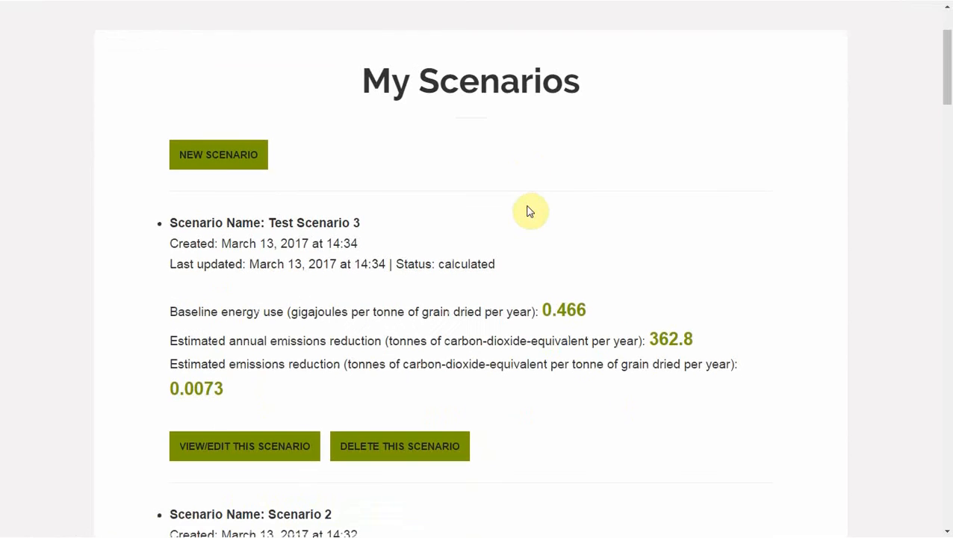
pyautogui.scroll(-5, 528, 211)
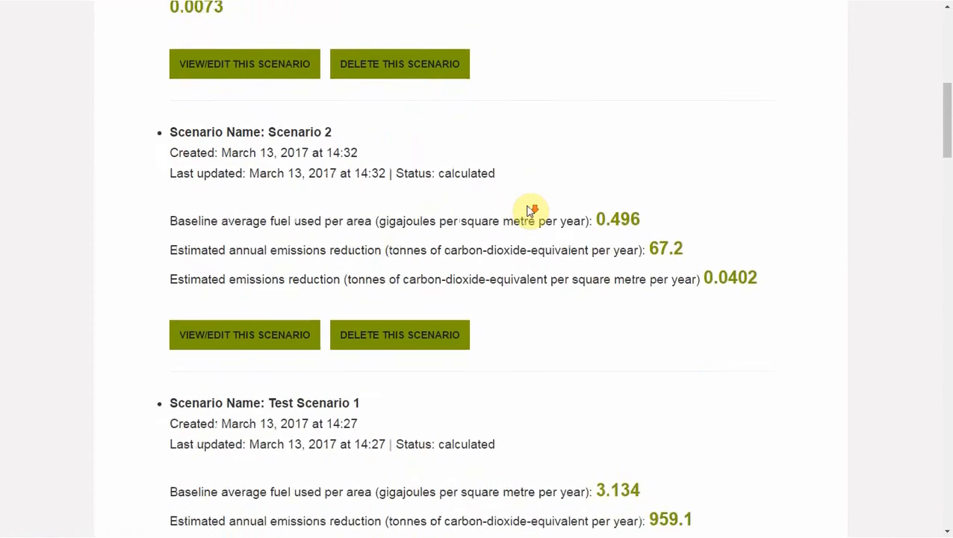
pyautogui.scroll(-1, 516, 224)
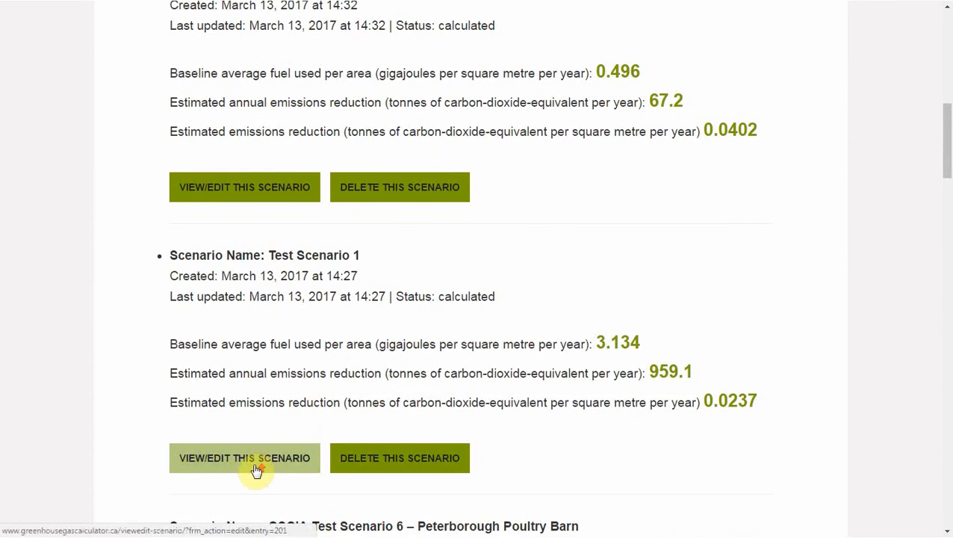
pyautogui.scroll(1, 254, 448)
pyautogui.scroll(3, 254, 252)
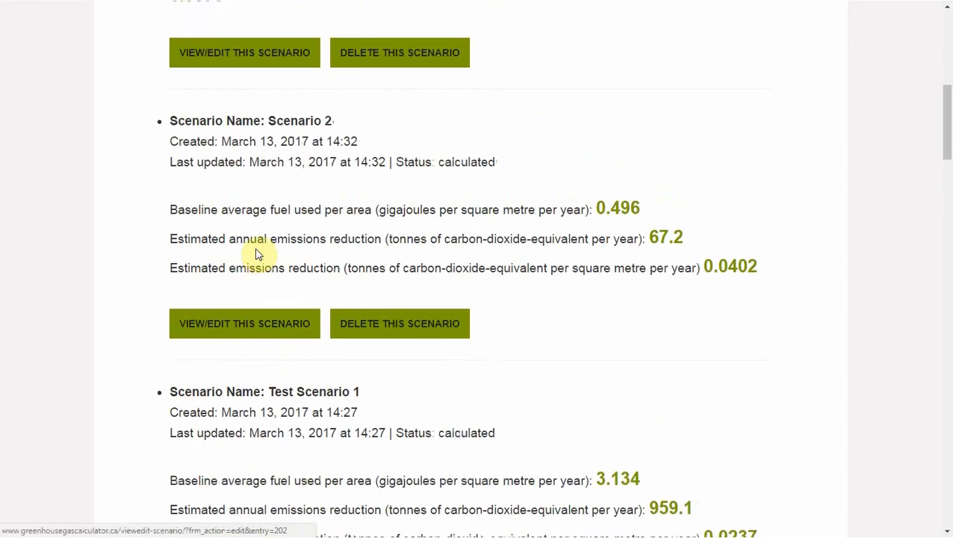
pyautogui.scroll(4, 259, 255)
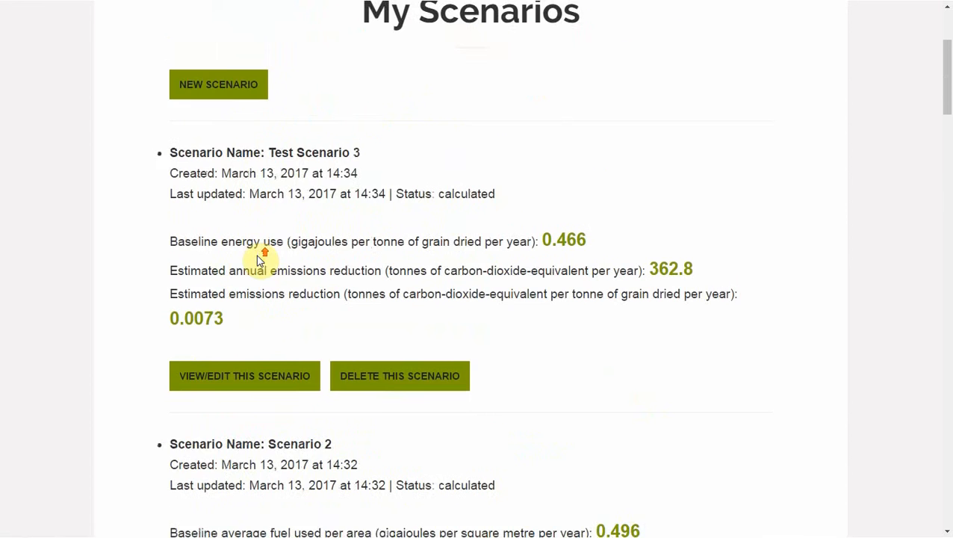
pyautogui.scroll(2, 260, 260)
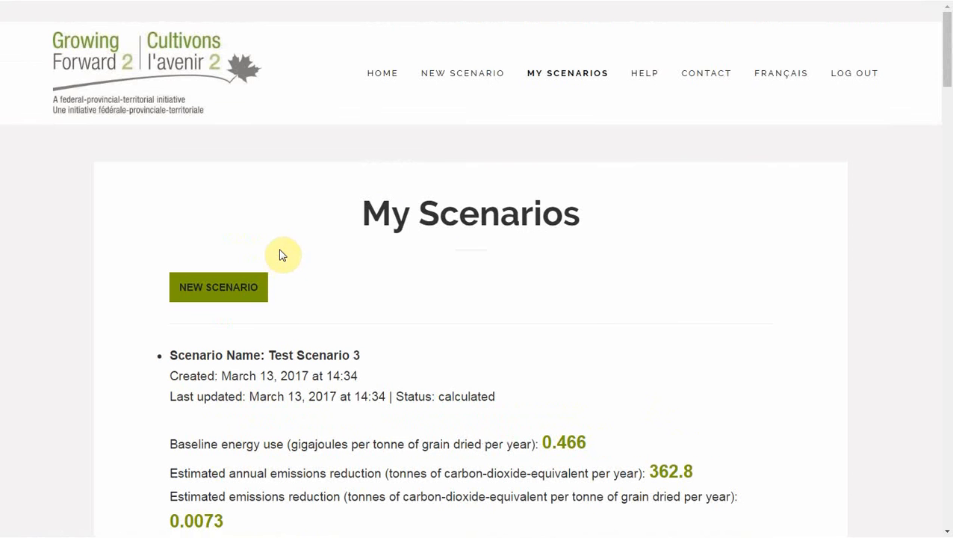
# - Open the help page and look through its general and greenhouse questions and answers, including the facility diagrams
pyautogui.click(647, 84)
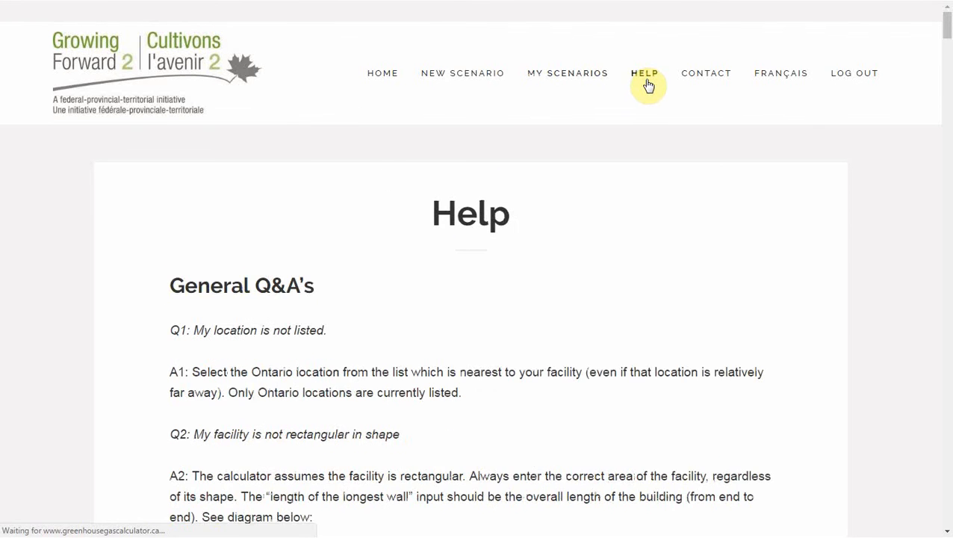
pyautogui.scroll(-1, 625, 162)
pyautogui.scroll(-10, 625, 162)
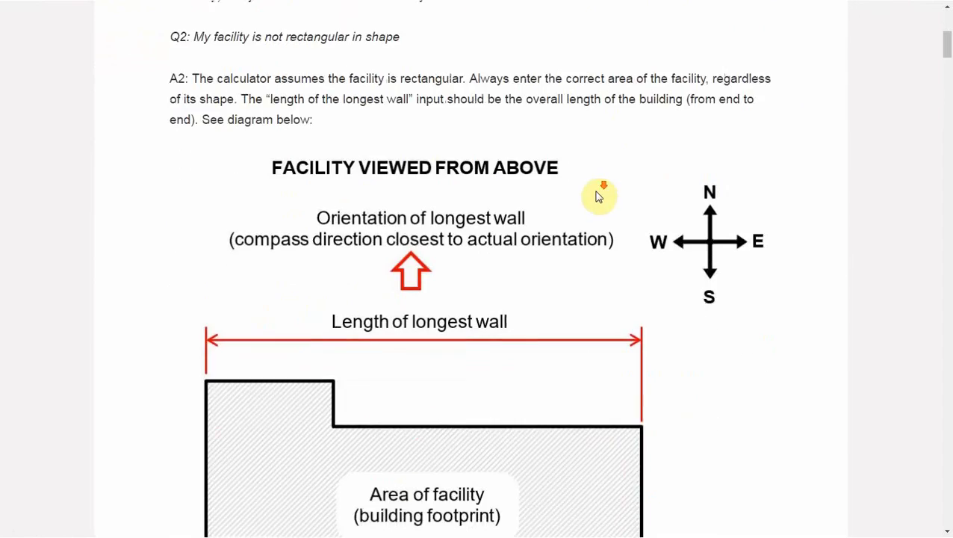
pyautogui.scroll(-12, 598, 192)
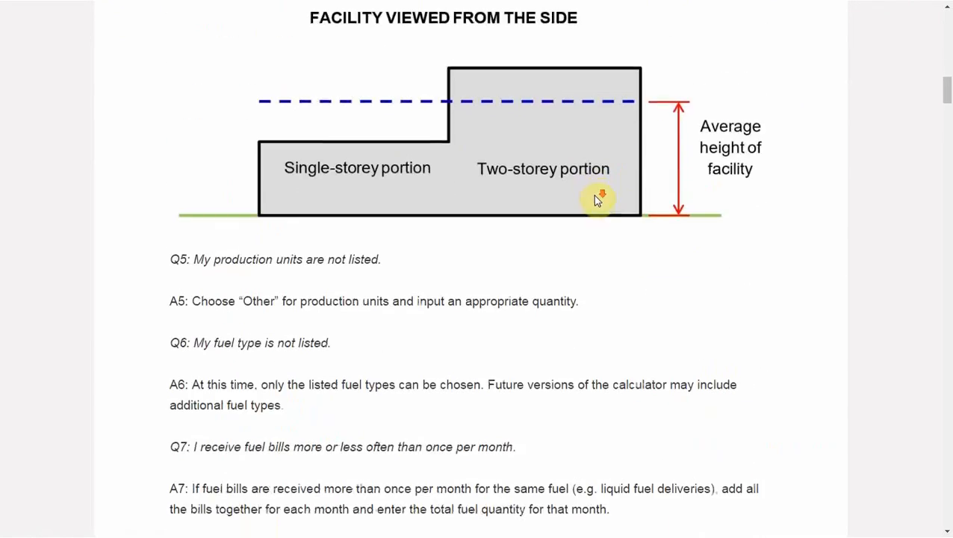
pyautogui.scroll(-12, 596, 196)
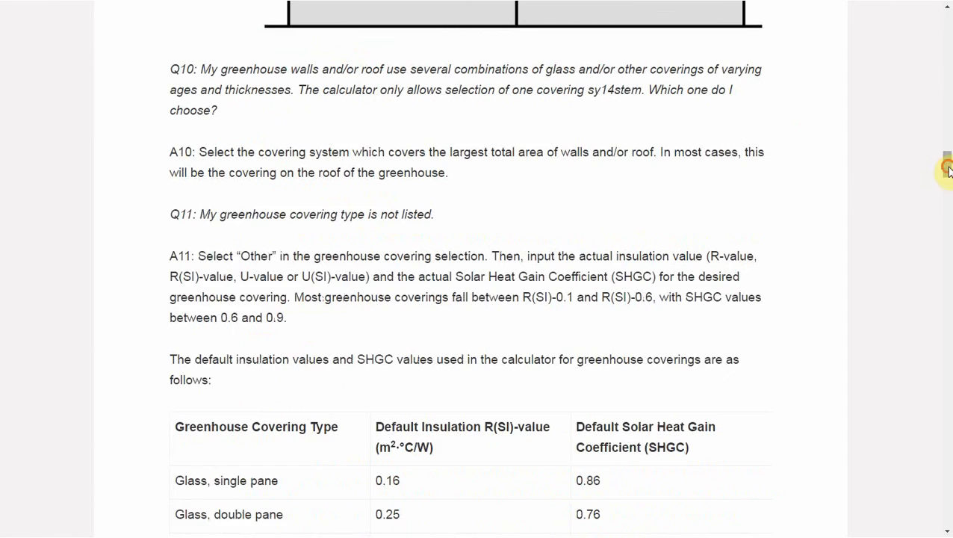
pyautogui.moveTo(947, 164); pyautogui.dragTo(946, 22)
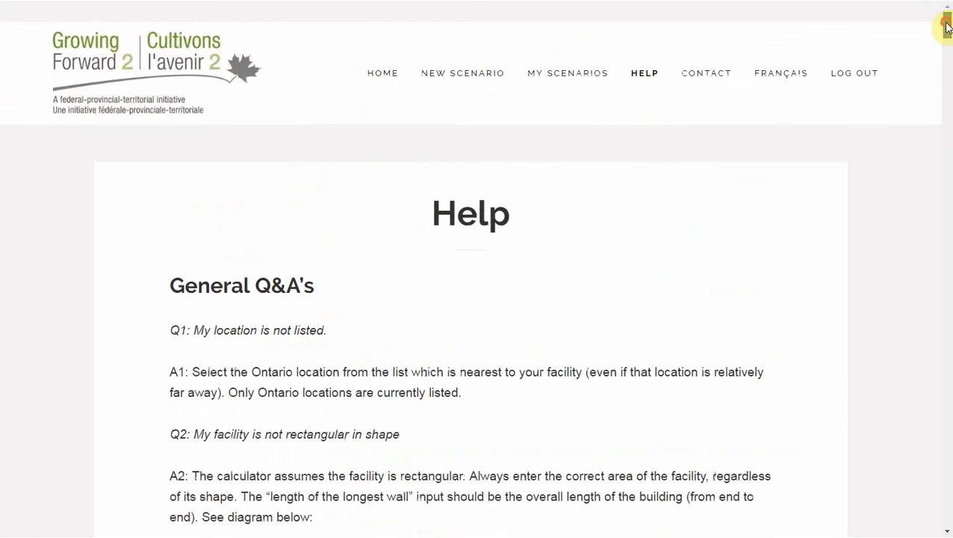
# - View the technical support contact page and log out of the calculator
pyautogui.click(724, 77)
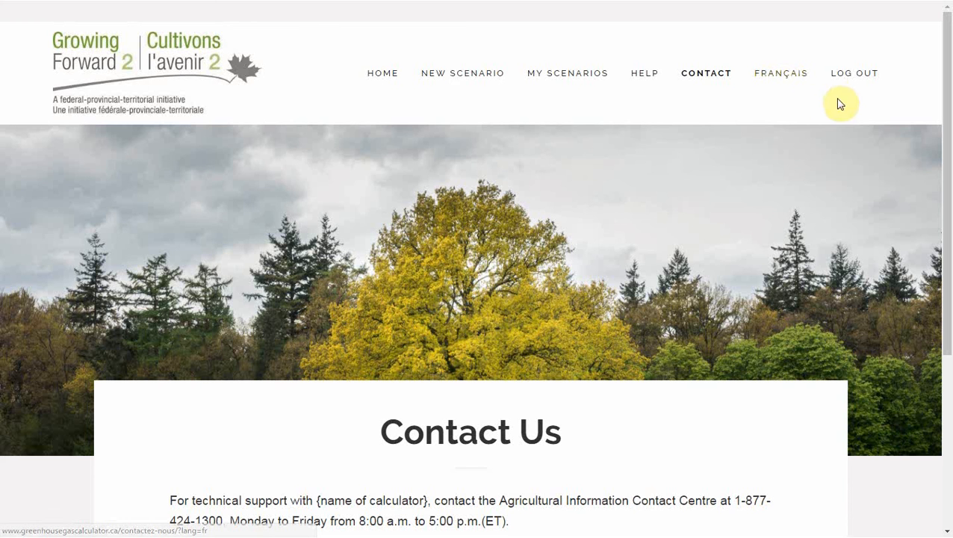
pyautogui.click(855, 78)
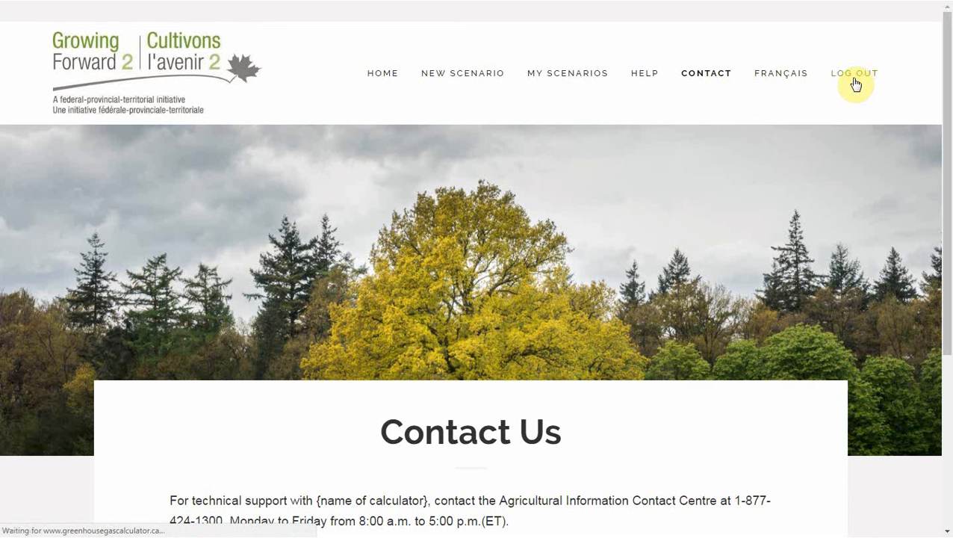